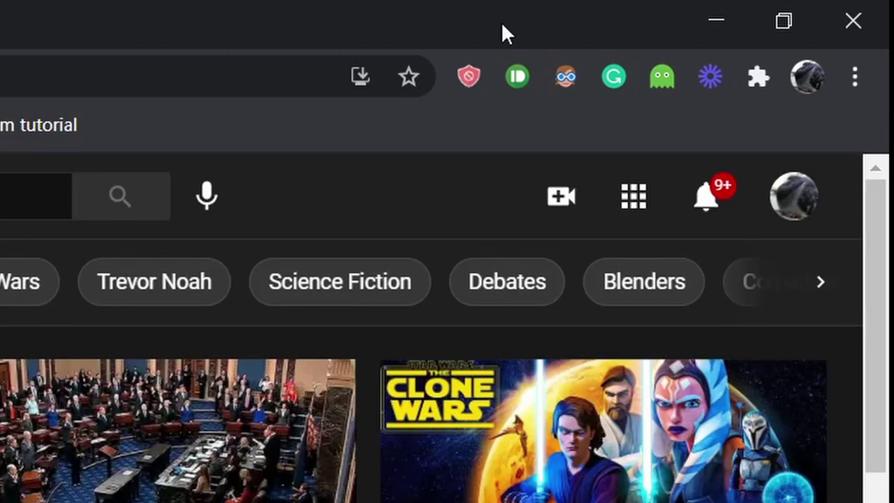
# Step: Open YouTube Studio's Go live area on the Stream page and look over the stream settings
pyautogui.click(563, 202)
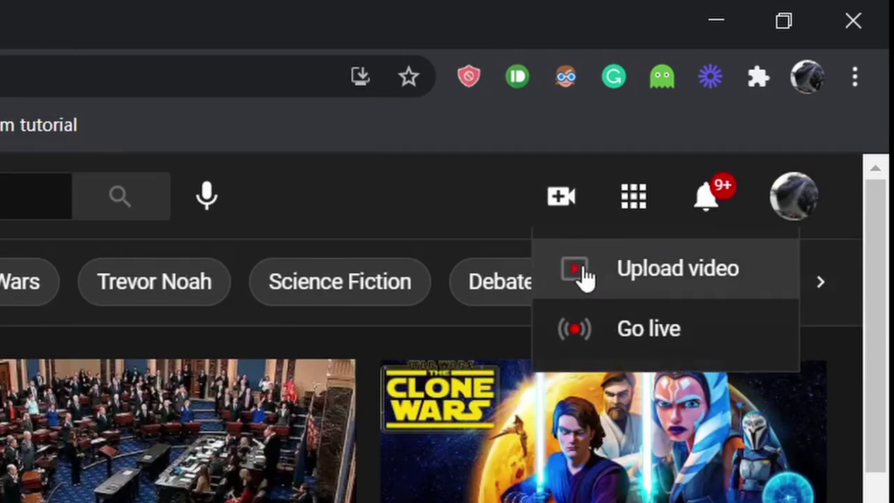
pyautogui.click(620, 336)
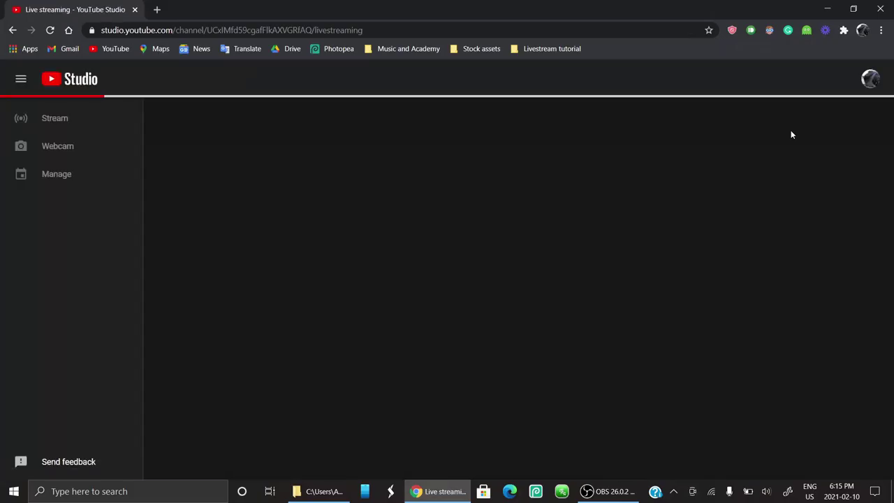
pyautogui.click(42, 121)
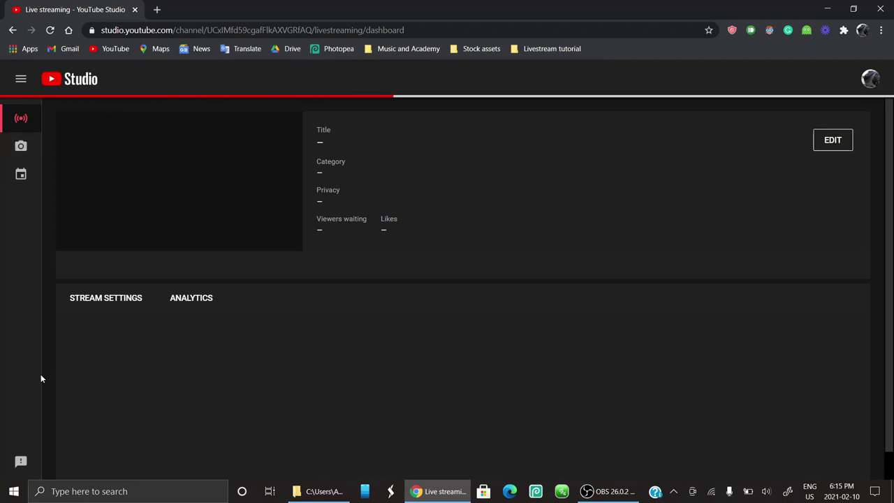
pyautogui.scroll(-1, 355, 404)
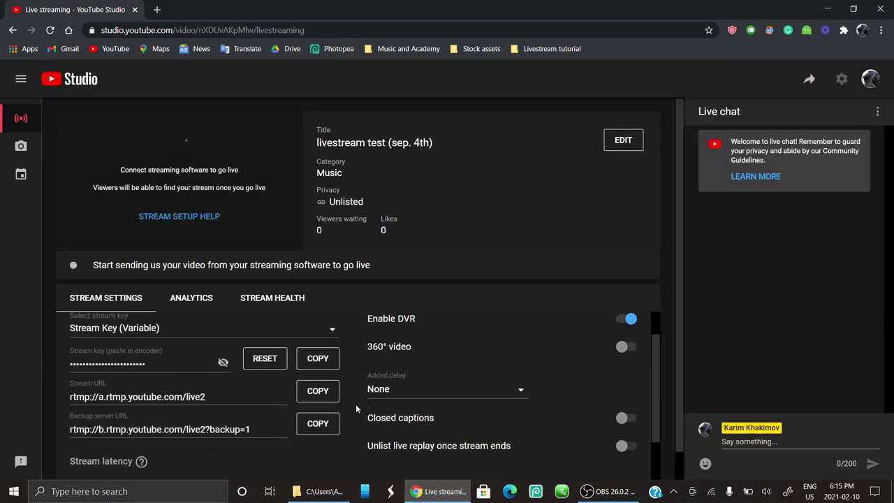
pyautogui.scroll(2, 356, 403)
pyautogui.scroll(-2, 356, 404)
pyautogui.scroll(2, 355, 403)
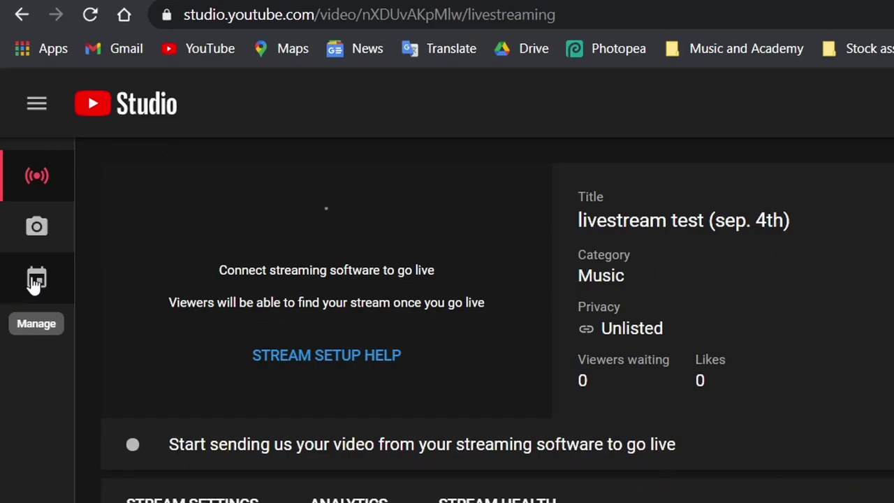
# Step: Schedule a stream with new settings instead of reusing previous ones and title it "My livestream test"
pyautogui.click(35, 281)
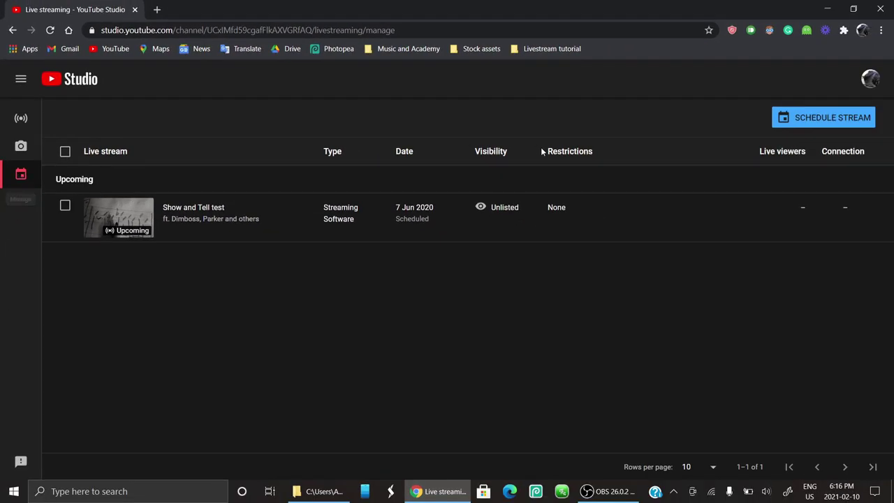
pyautogui.click(789, 120)
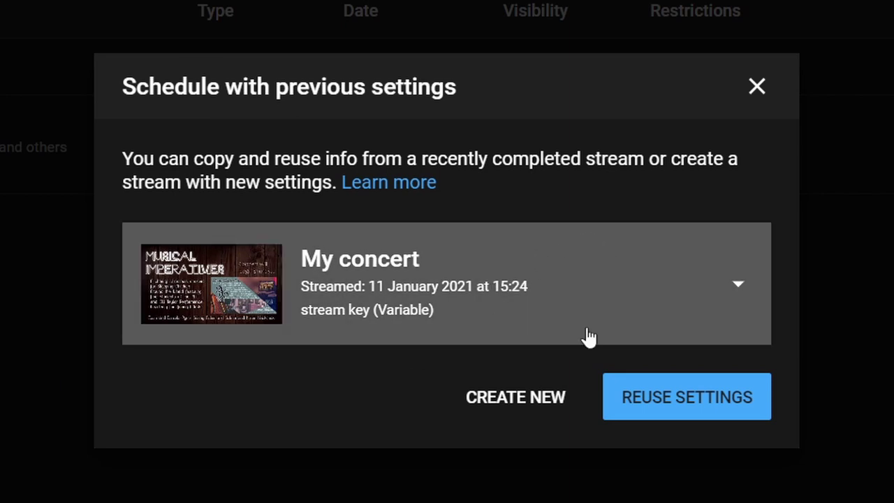
pyautogui.click(497, 404)
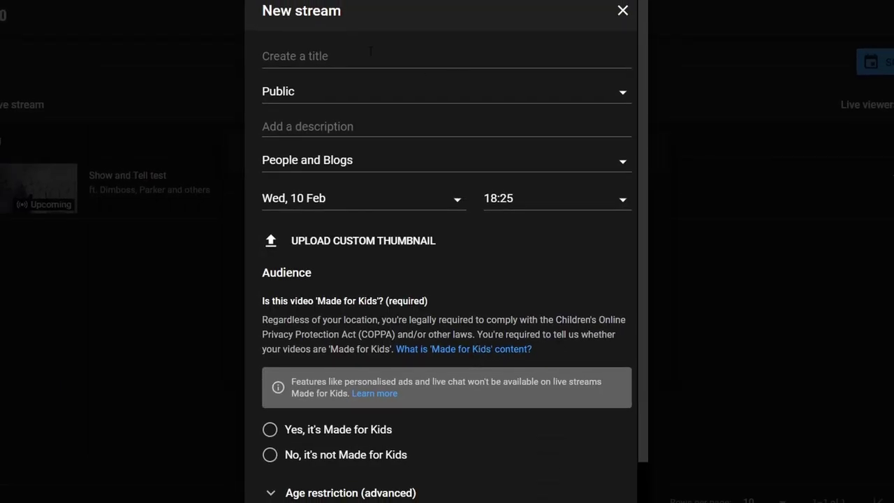
pyautogui.click(370, 52)
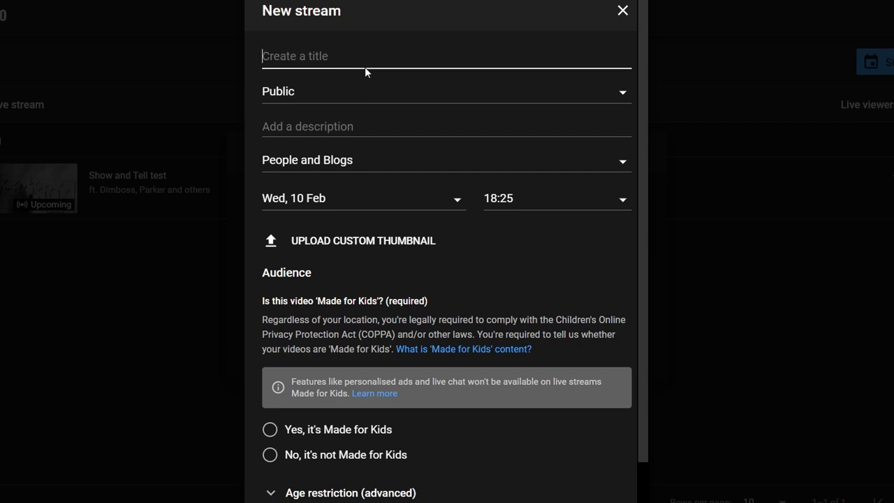
pyautogui.write('My livestream test')
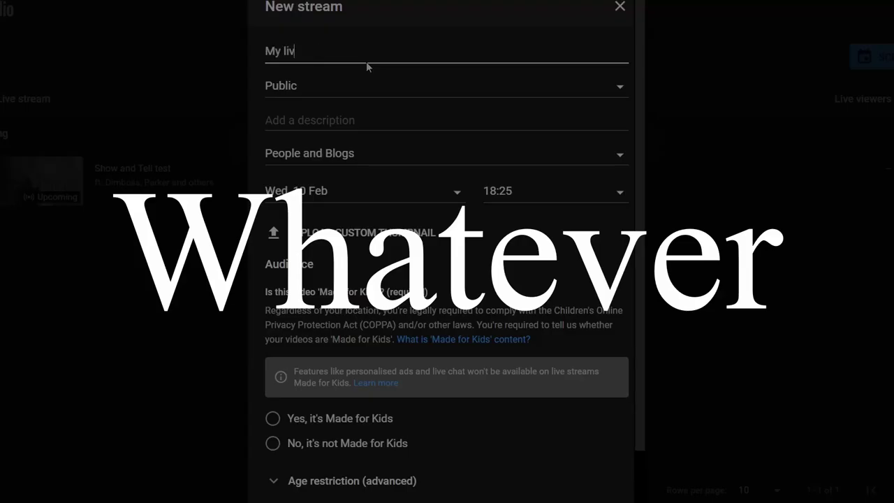
# Step: Set the new stream's privacy to Unlisted and enter 123456 as its description
pyautogui.click(361, 91)
pyautogui.click(355, 142)
pyautogui.click(349, 86)
pyautogui.click(349, 142)
pyautogui.click(315, 120)
pyautogui.write('123456')
# Step: Set the stream's category to Science and Technology and its scheduled start time to 18:30
pyautogui.click(447, 153)
pyautogui.scroll(-2, 535, 419)
pyautogui.click(536, 458)
pyautogui.click(552, 192)
pyautogui.click(549, 286)
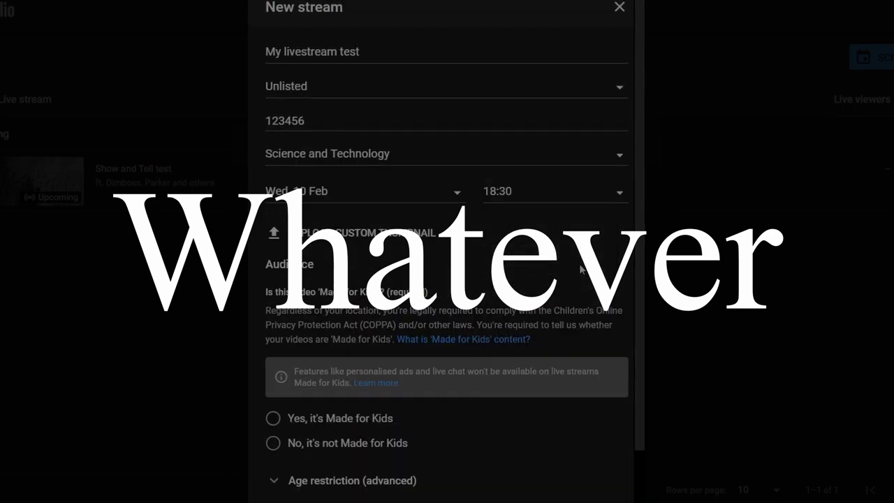
# Step: Create the stream as not Made for Kids and look over its latency and stream key settings
pyautogui.scroll(-2, 580, 269)
pyautogui.click(274, 382)
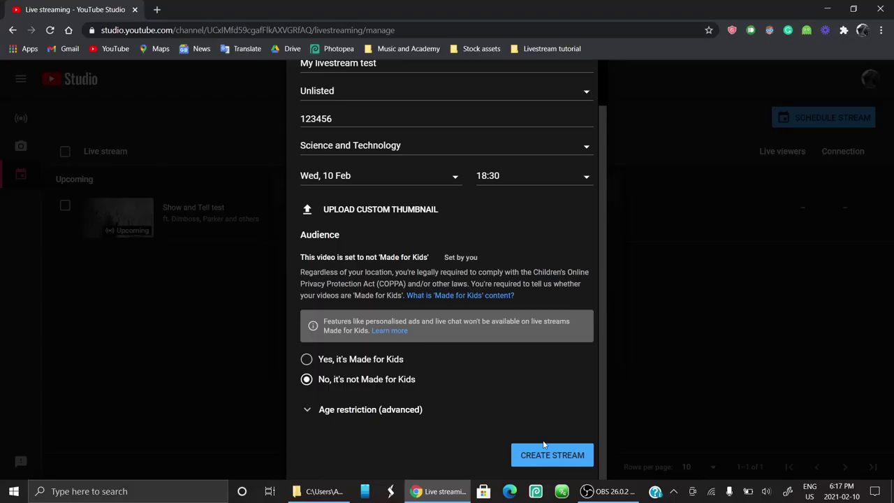
pyautogui.click(565, 474)
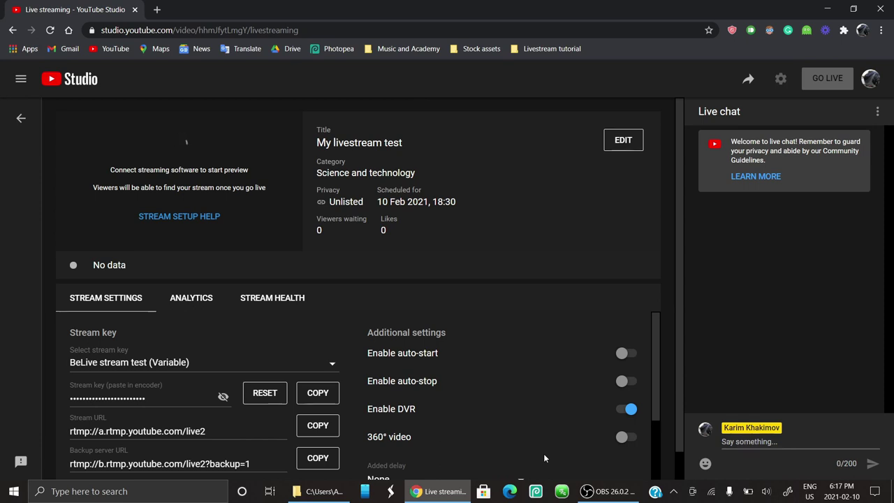
pyautogui.scroll(-3, 544, 454)
pyautogui.scroll(-1, 171, 350)
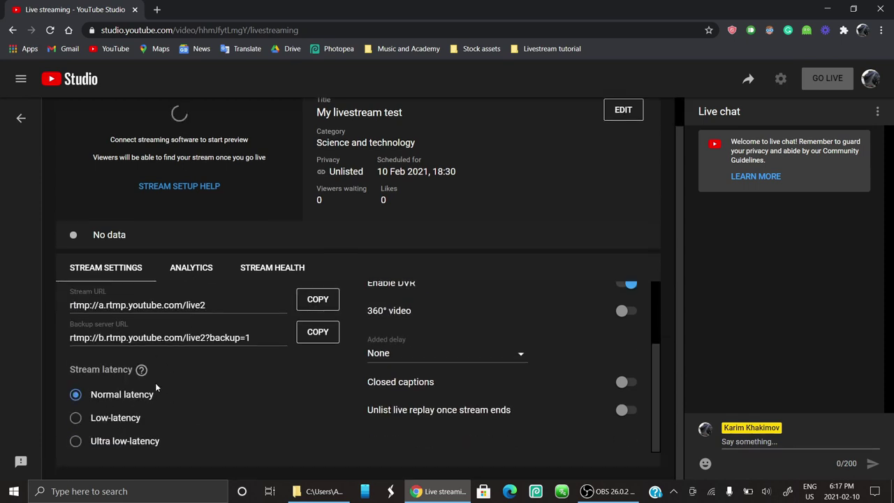
pyautogui.scroll(2, 156, 383)
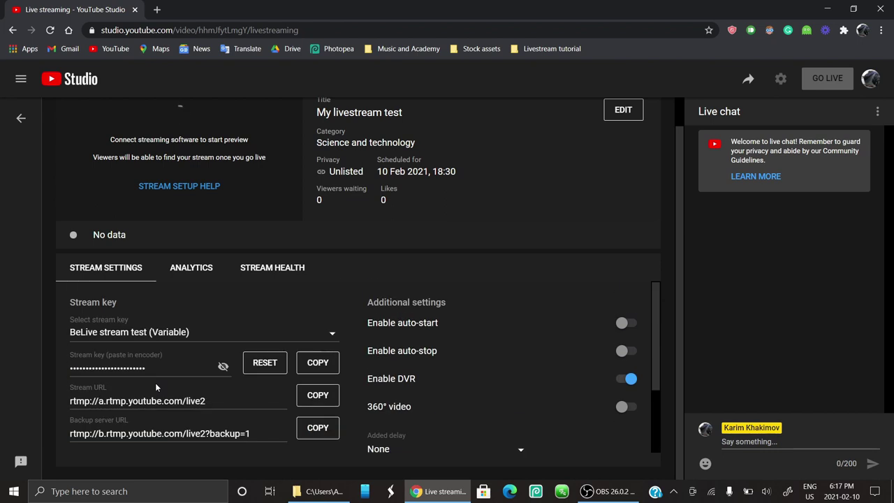
pyautogui.scroll(1, 301, 206)
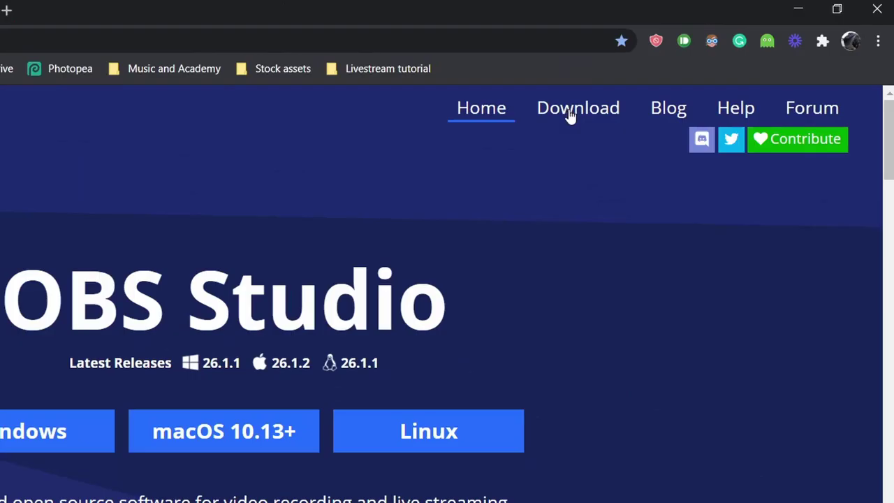
# Step: Download the Windows installer for OBS Studio 26.1.1 from the OBS website's download page
pyautogui.click(674, 79)
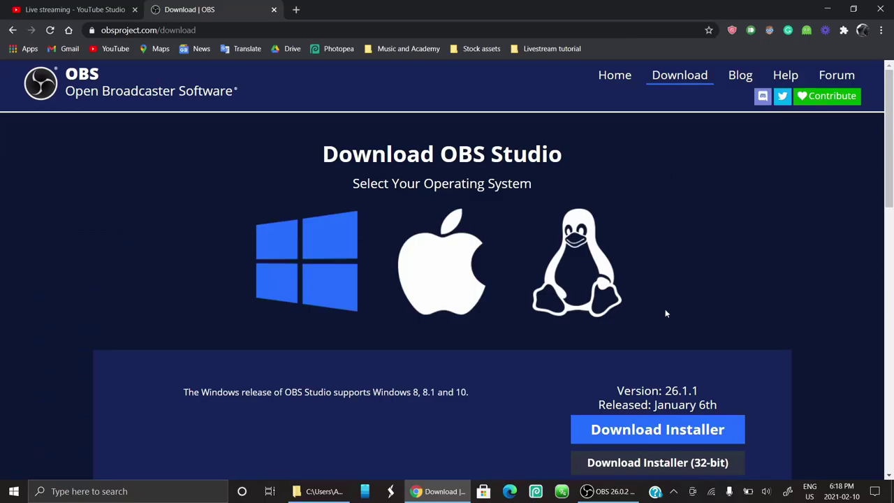
pyautogui.scroll(-2, 558, 465)
pyautogui.scroll(2, 654, 313)
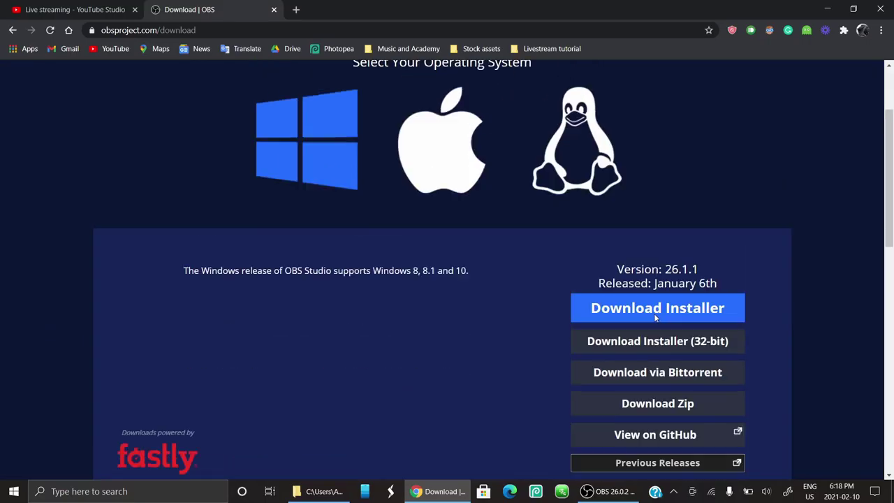
pyautogui.scroll(-1, 793, 201)
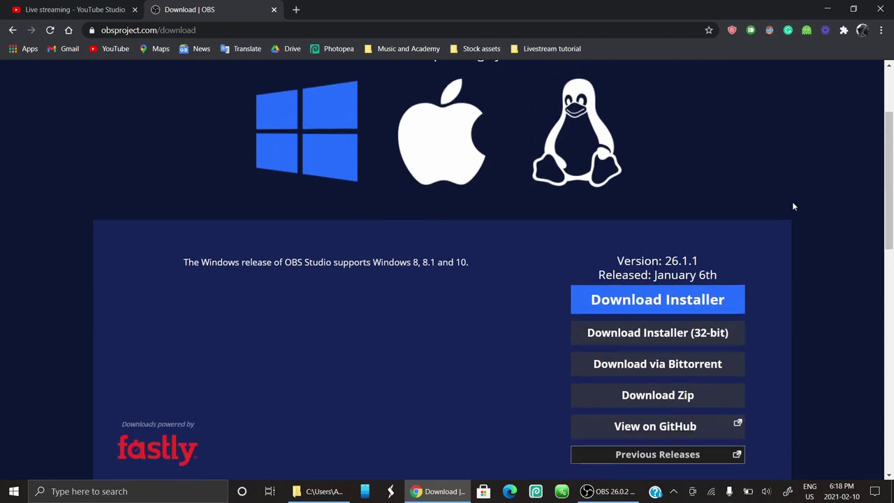
pyautogui.click(687, 314)
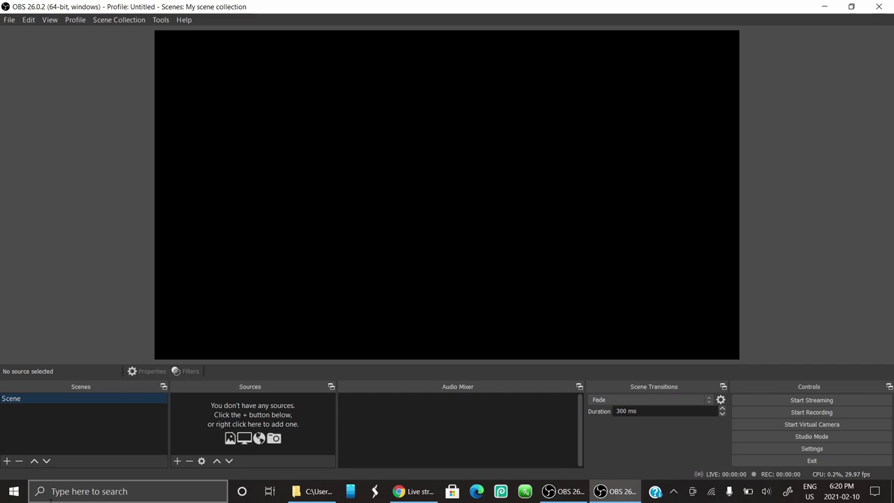
pyautogui.rightClick(8, 404)
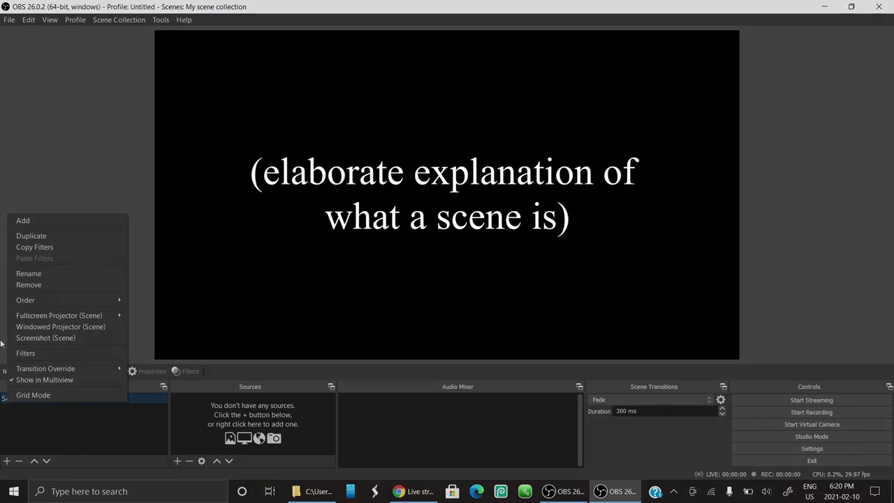
pyautogui.click(24, 445)
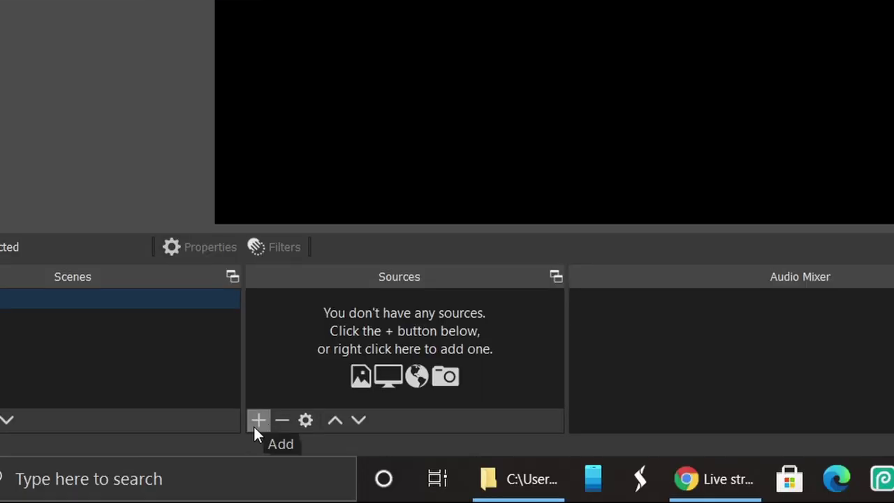
# Step: Add a new image source named Image to the scene in OBS and close its properties without choosing a file
pyautogui.click(257, 426)
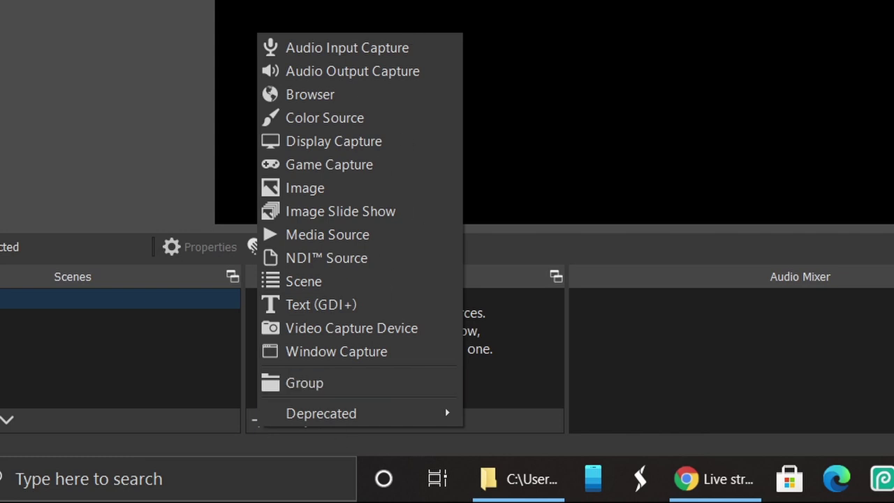
pyautogui.moveTo(390, 408)
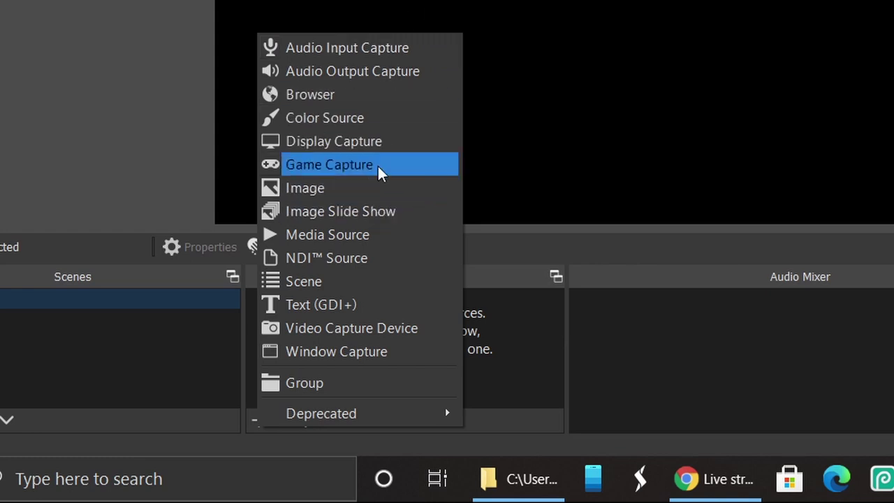
pyautogui.click(362, 199)
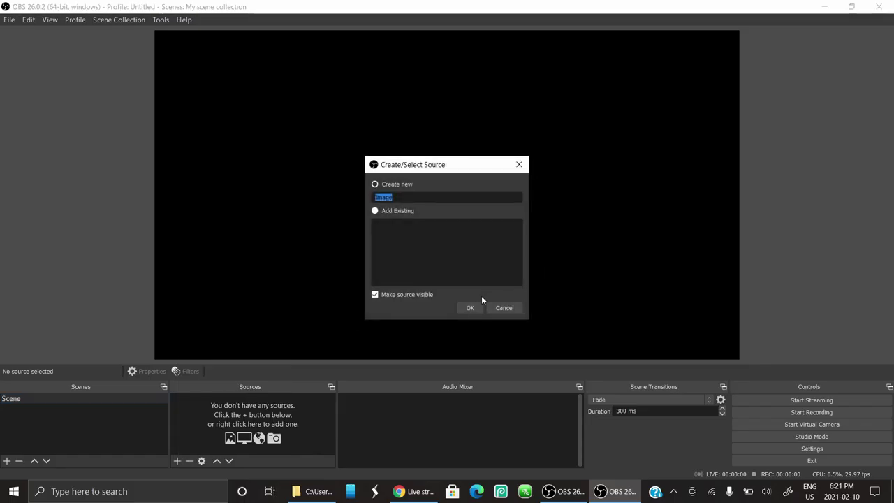
pyautogui.click(472, 308)
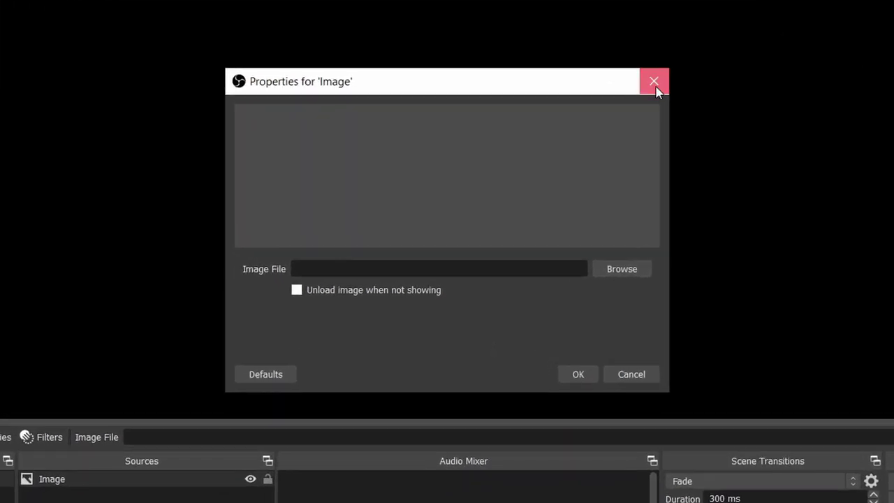
pyautogui.click(654, 82)
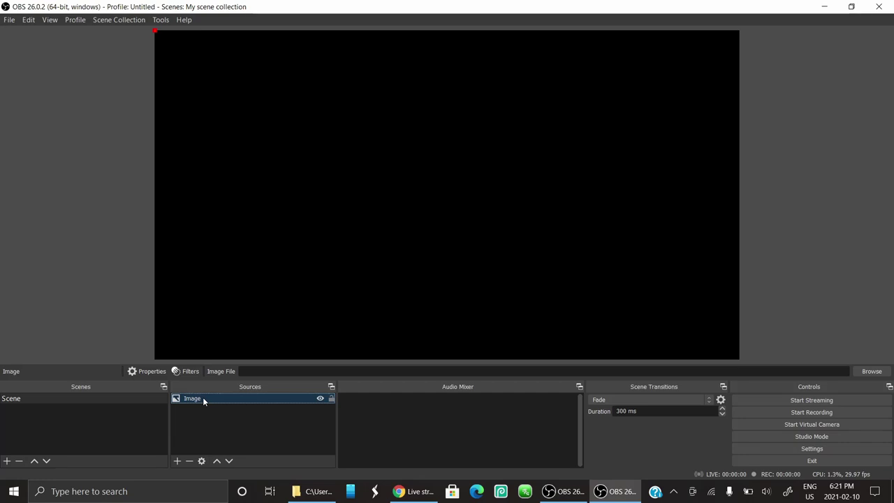
# Step: Set the image source's file to alpine-4968554_1920.jpg from the Media folder in Documents
pyautogui.rightClick(203, 397)
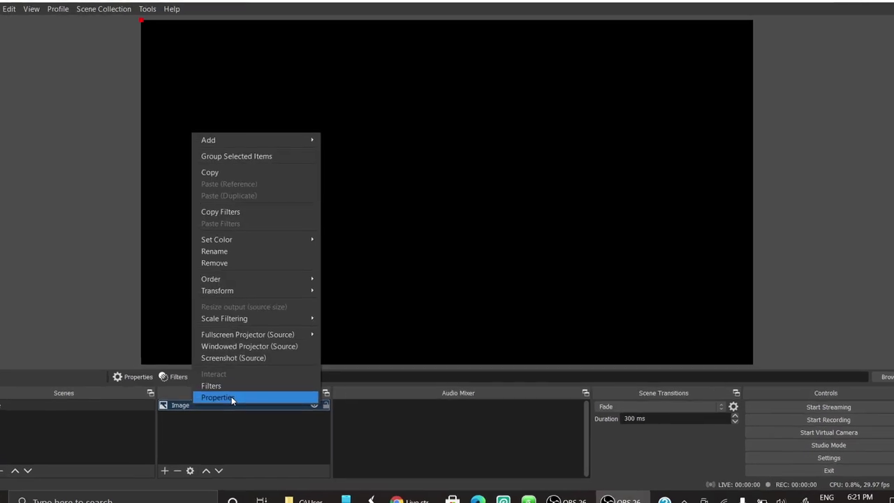
pyautogui.click(231, 396)
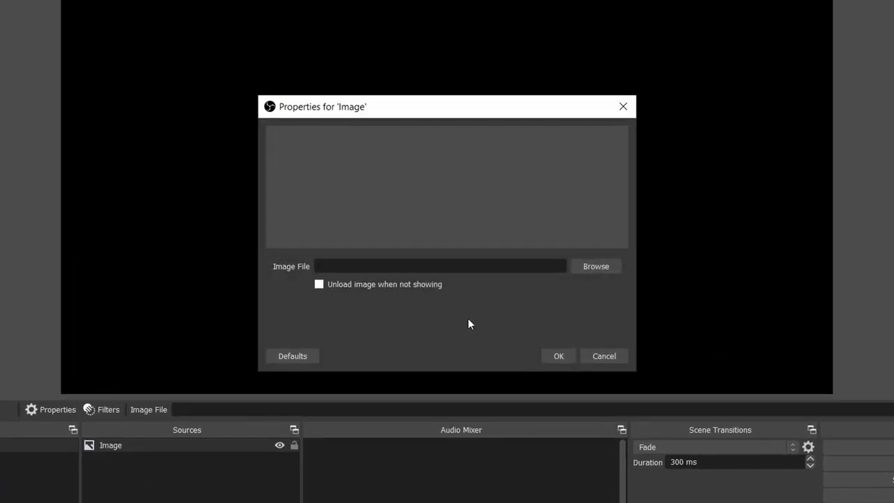
pyautogui.click(591, 264)
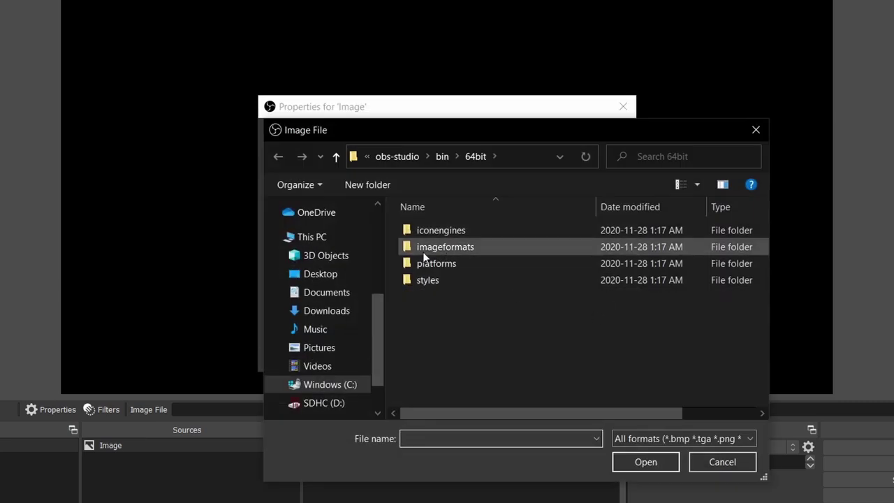
pyautogui.click(325, 293)
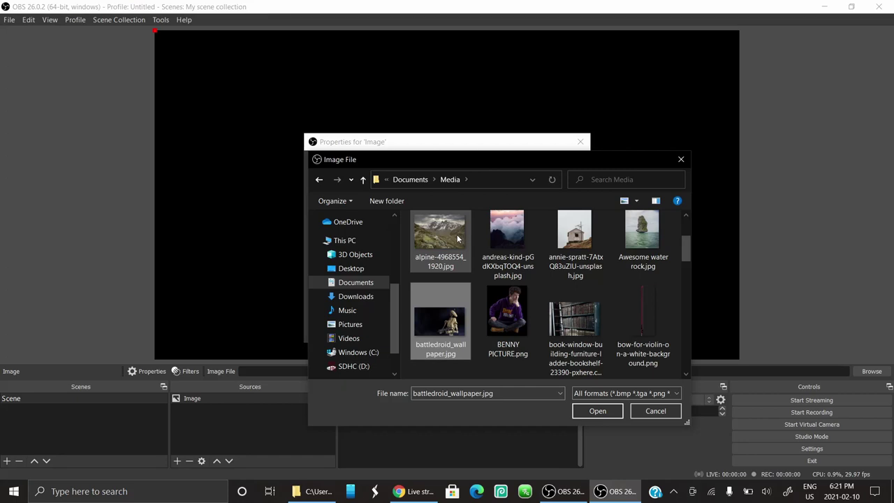
pyautogui.click(440, 234)
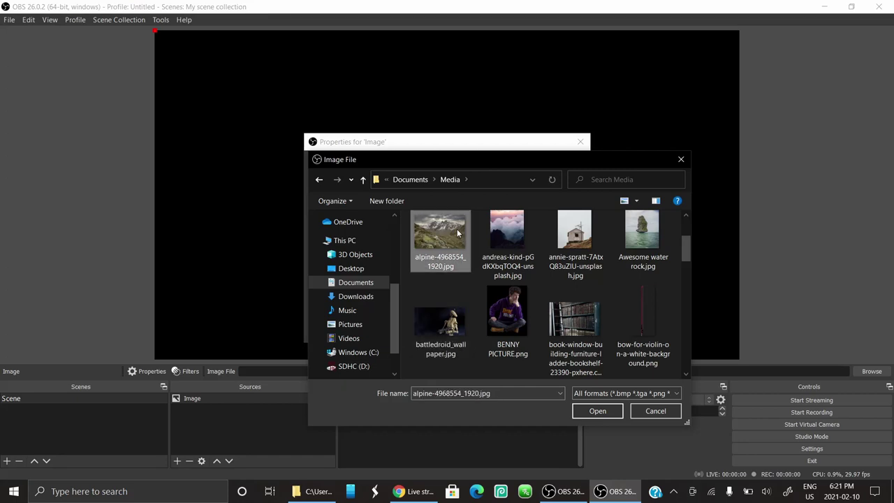
pyautogui.click(594, 410)
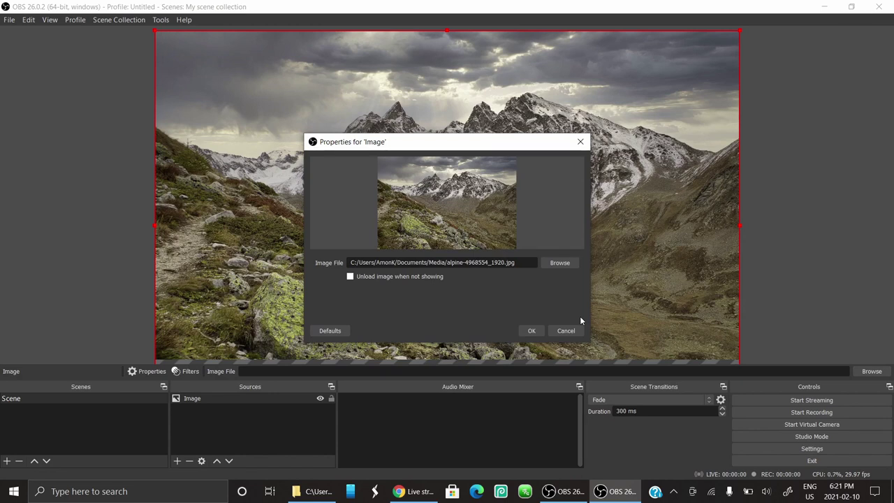
pyautogui.click(529, 331)
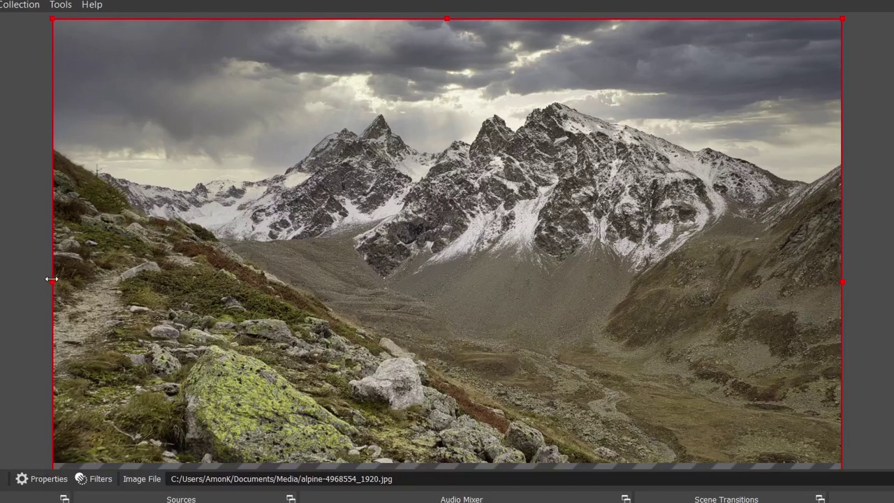
# Step: Enlarge the mountain image in the preview and reposition it so it extends slightly past the canvas edges
pyautogui.moveTo(52, 279); pyautogui.dragTo(13, 356)
pyautogui.moveTo(382, 324); pyautogui.dragTo(408, 312)
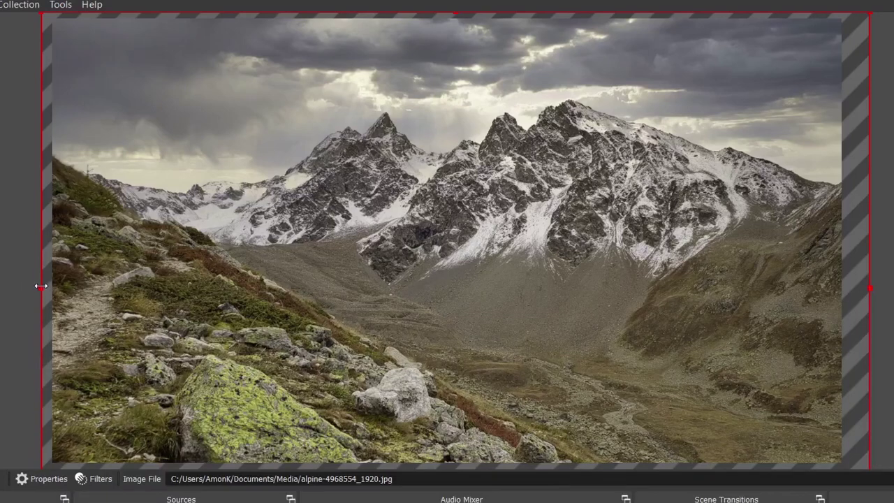
# Step: Shift the mountain image slightly left and down over the canvas and try cropping its upper edge
pyautogui.moveTo(44, 289)
pyautogui.mouseDown()
pyautogui.moveTo(52, 294)
pyautogui.moveTo(40, 295)
pyautogui.mouseUp()
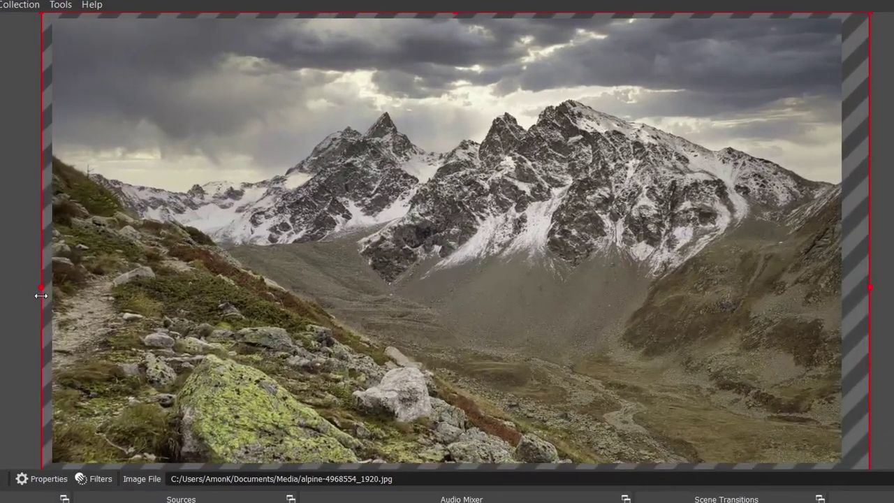
pyautogui.moveTo(325, 246)
pyautogui.mouseDown()
pyautogui.moveTo(384, 167)
pyautogui.moveTo(303, 235)
pyautogui.moveTo(309, 251)
pyautogui.mouseUp()
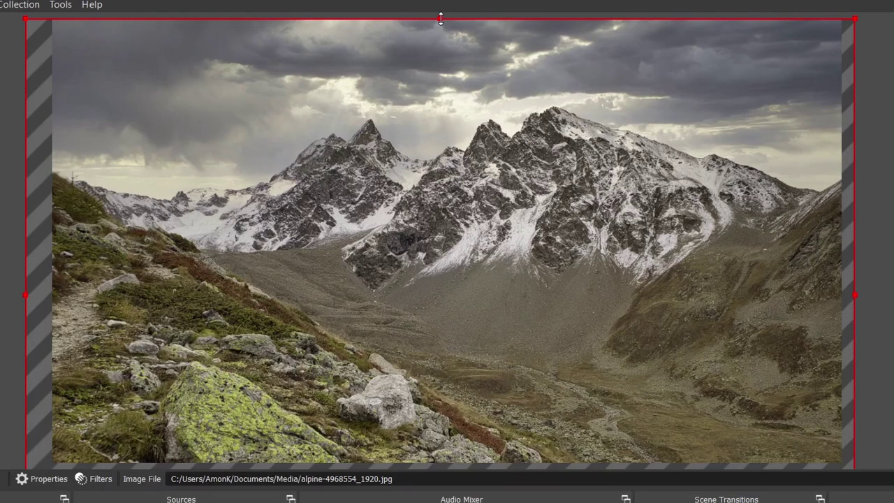
pyautogui.press('alt')
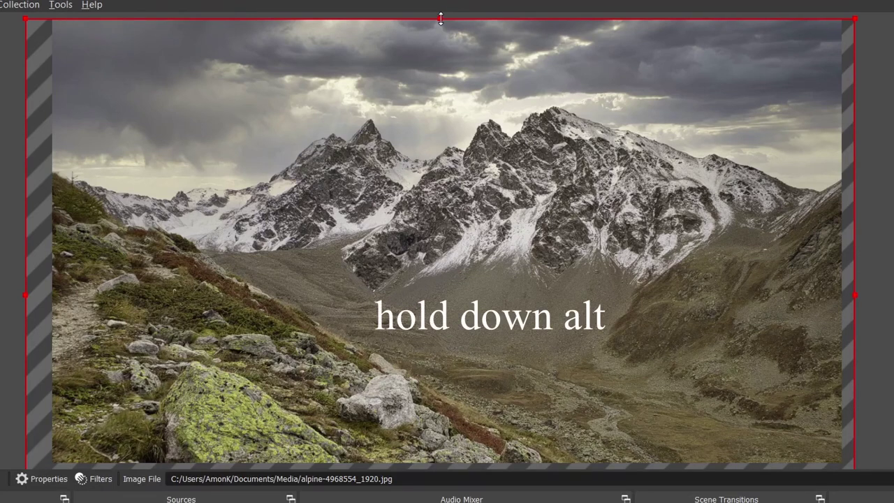
pyautogui.moveTo(441, 18); pyautogui.dragTo(501, 4)
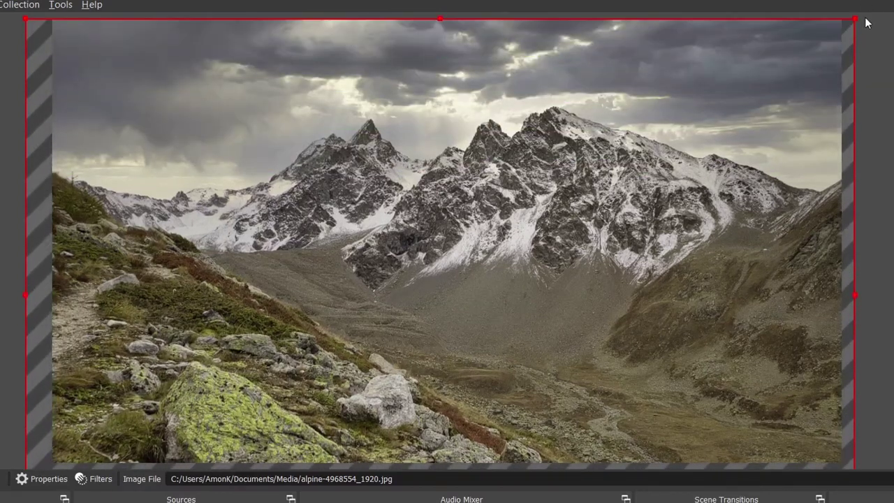
# Step: Stretch the mountain image without keeping its proportions, narrowing it from its left edge and widening it past the canvas's left border
pyautogui.moveTo(837, 26)
pyautogui.mouseDown()
pyautogui.moveTo(549, 112)
pyautogui.moveTo(555, 117)
pyautogui.moveTo(838, 25)
pyautogui.mouseUp()
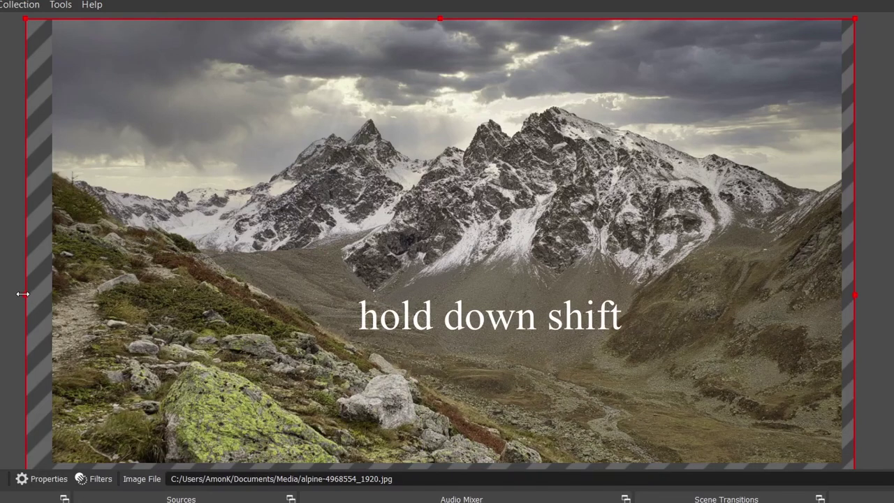
pyautogui.moveTo(23, 293); pyautogui.dragTo(262, 278)
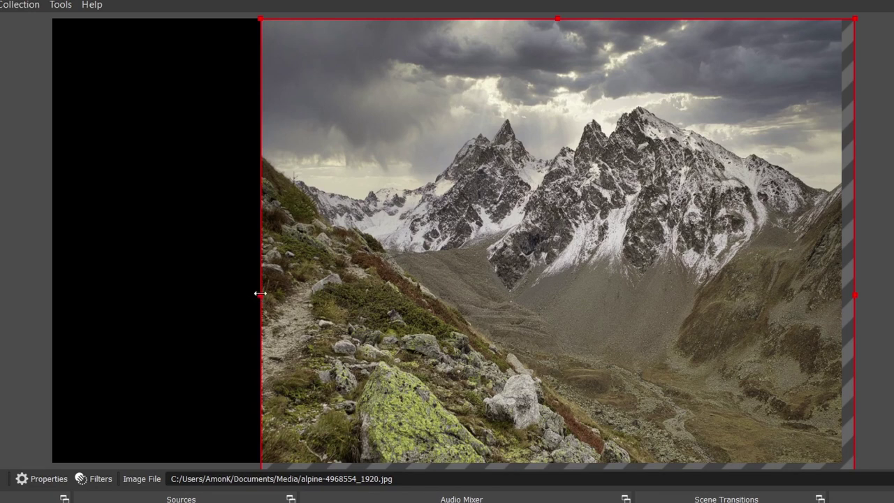
pyautogui.moveTo(259, 294); pyautogui.dragTo(0, 352)
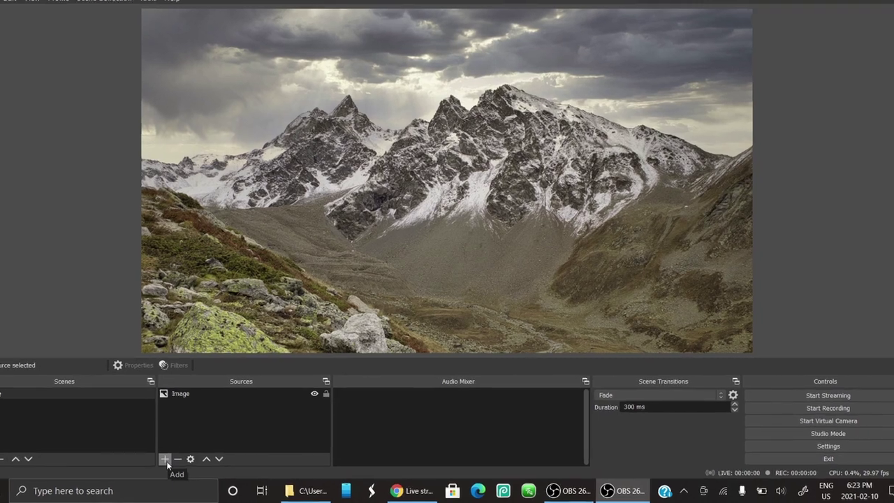
# Step: Add a new video capture source named Video Capture Device to the scene, using the HP Wide Vision HD Camera
pyautogui.click(179, 461)
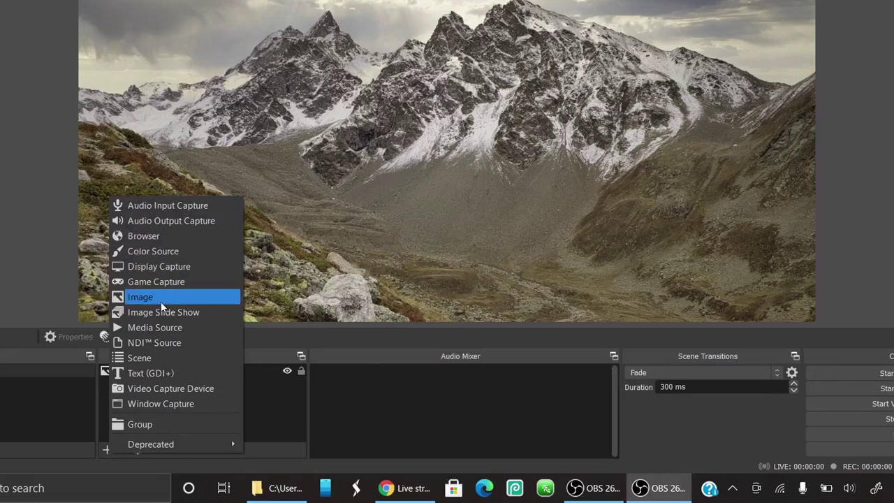
pyautogui.click(156, 388)
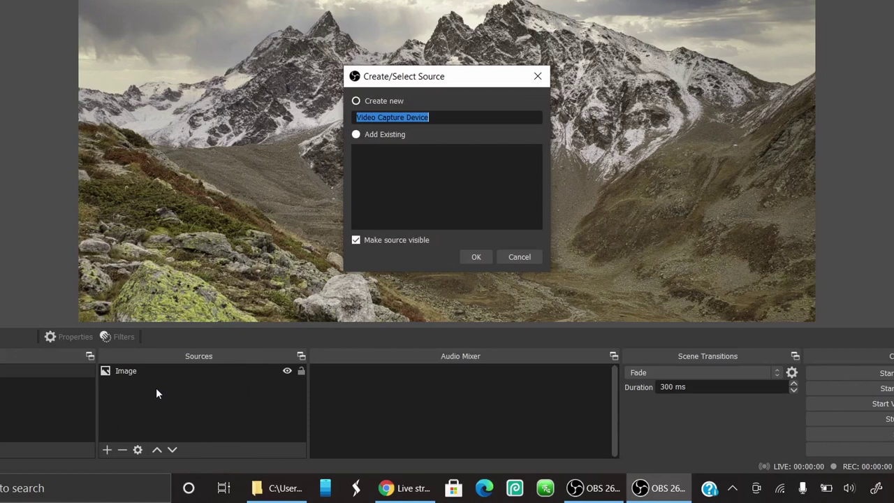
pyautogui.click(489, 258)
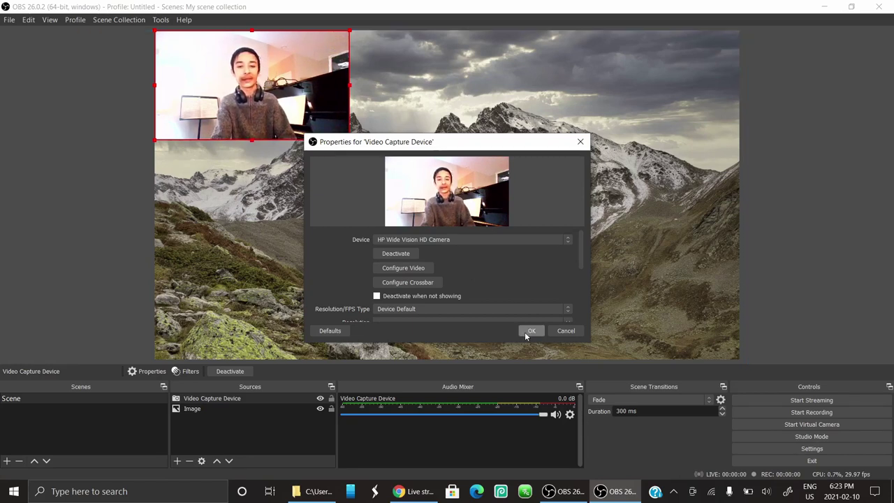
pyautogui.click(527, 330)
# Step: Switch the camera's Resolution/FPS Type to Custom, return it to Device Default and accept the properties
pyautogui.scroll(-5, 422, 279)
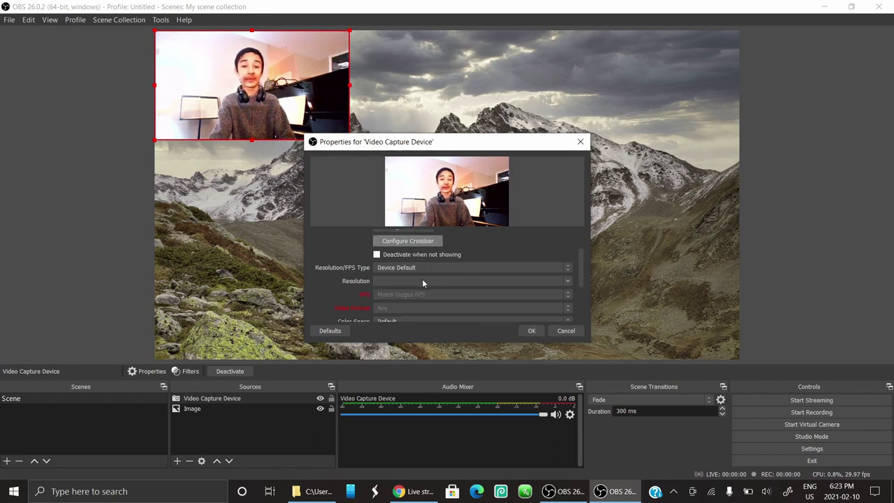
pyautogui.scroll(4, 422, 279)
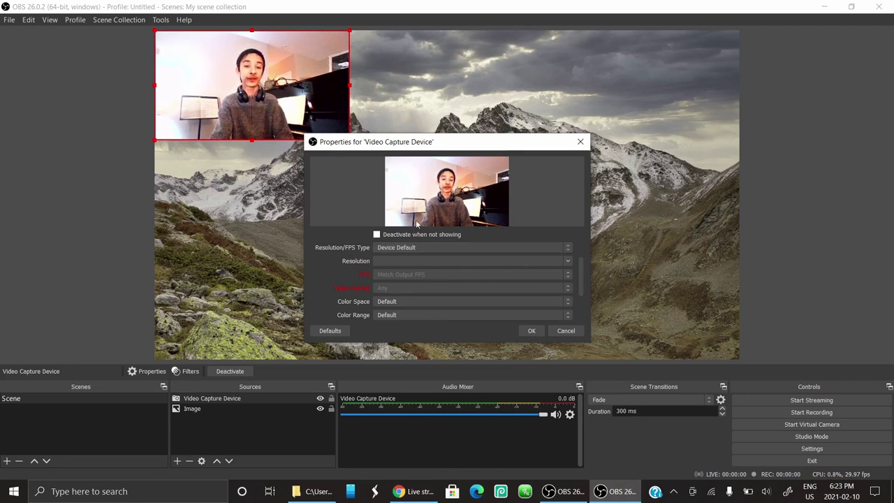
pyautogui.click(390, 249)
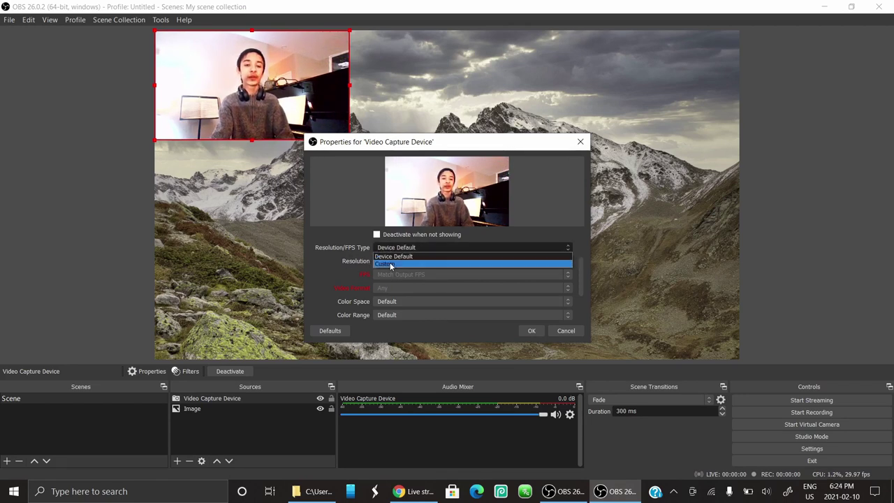
pyautogui.click(390, 261)
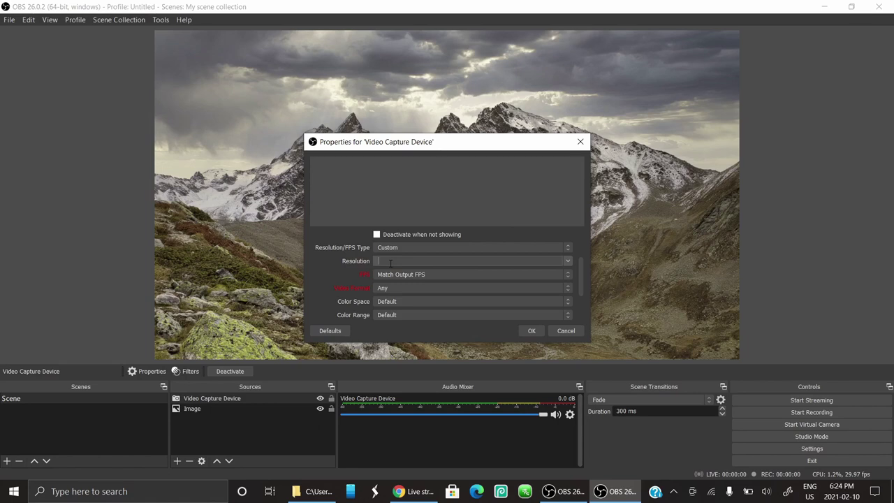
pyautogui.click(466, 249)
pyautogui.click(444, 250)
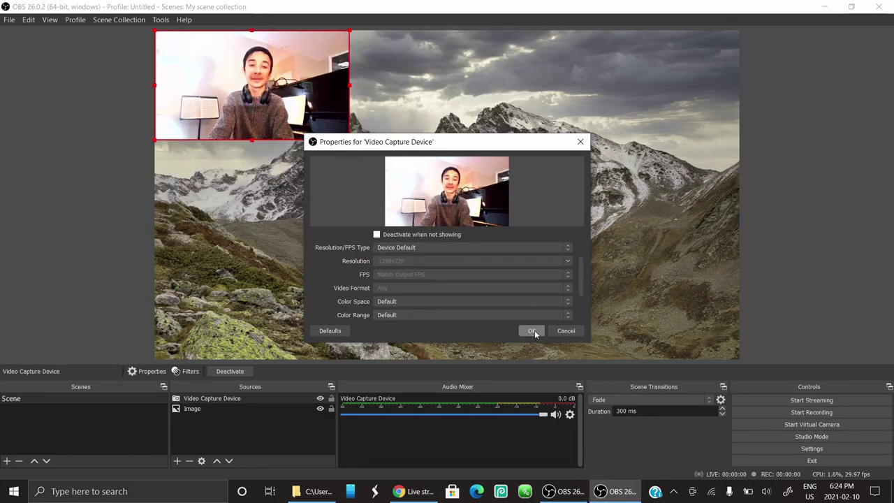
pyautogui.click(534, 329)
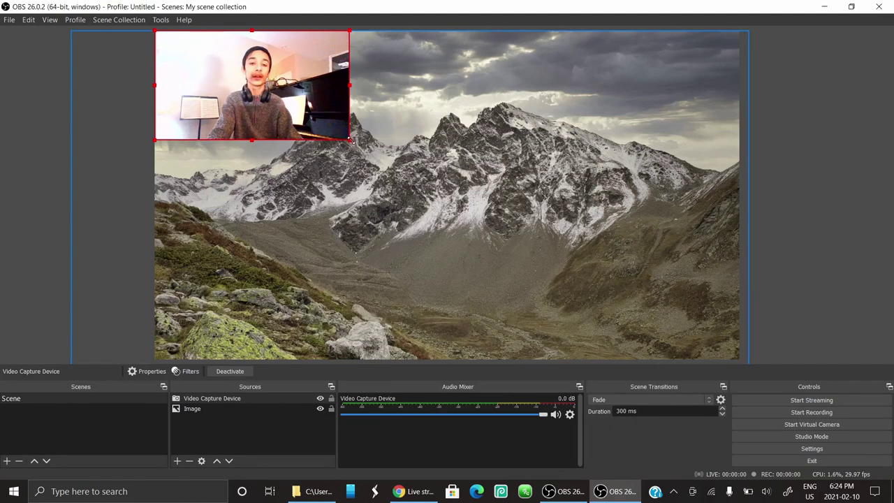
# Step: Scale the webcam picture to about half the canvas width and place it in the canvas's lower-left area
pyautogui.moveTo(349, 139); pyautogui.dragTo(628, 318)
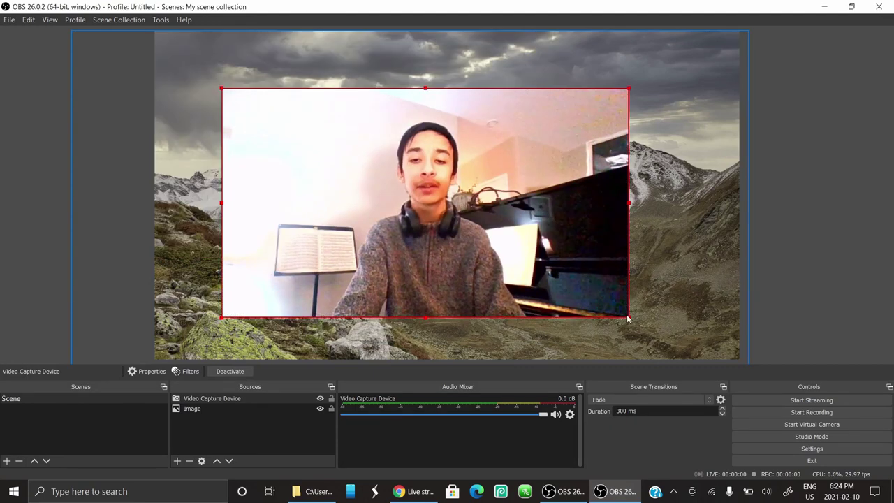
pyautogui.click(431, 215)
pyautogui.moveTo(432, 215); pyautogui.dragTo(443, 190)
pyautogui.moveTo(396, 170); pyautogui.dragTo(330, 112)
pyautogui.moveTo(561, 259); pyautogui.dragTo(433, 186)
pyautogui.moveTo(331, 146); pyautogui.dragTo(355, 286)
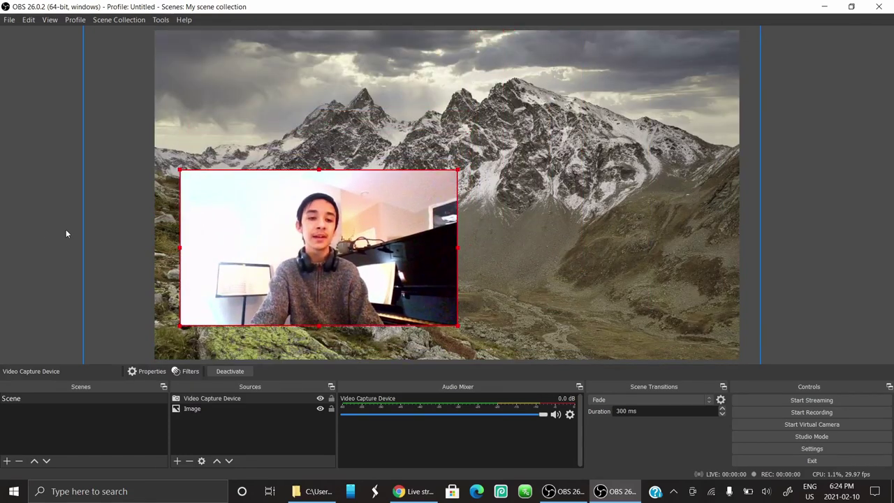
pyautogui.click(42, 232)
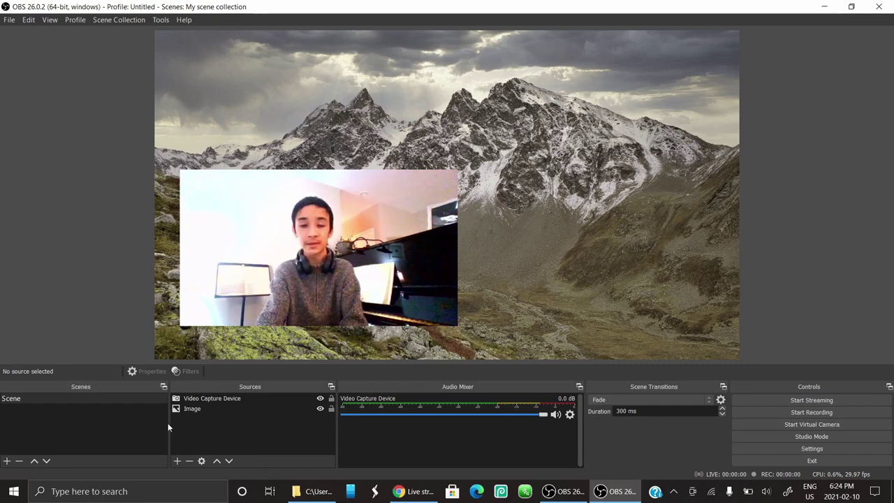
# Step: Add a new audio source named Audio Input Capture to the scene, and mute and unmute it in the mixer
pyautogui.click(177, 461)
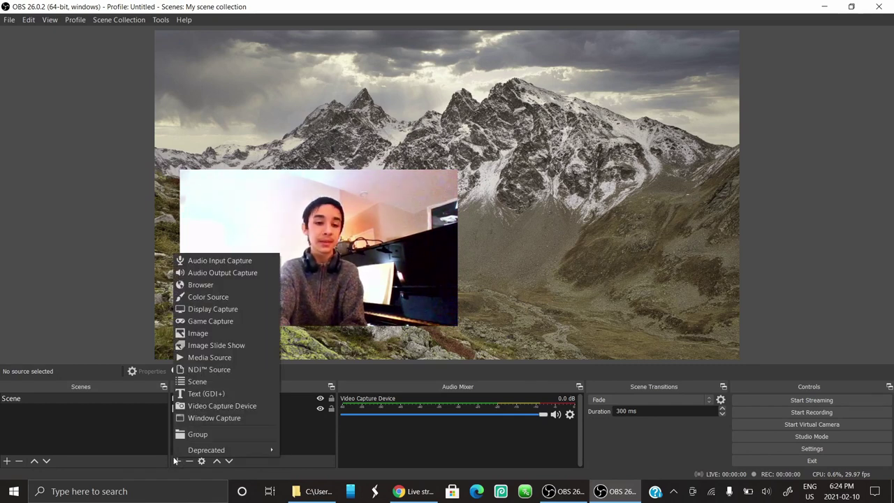
pyautogui.click(229, 260)
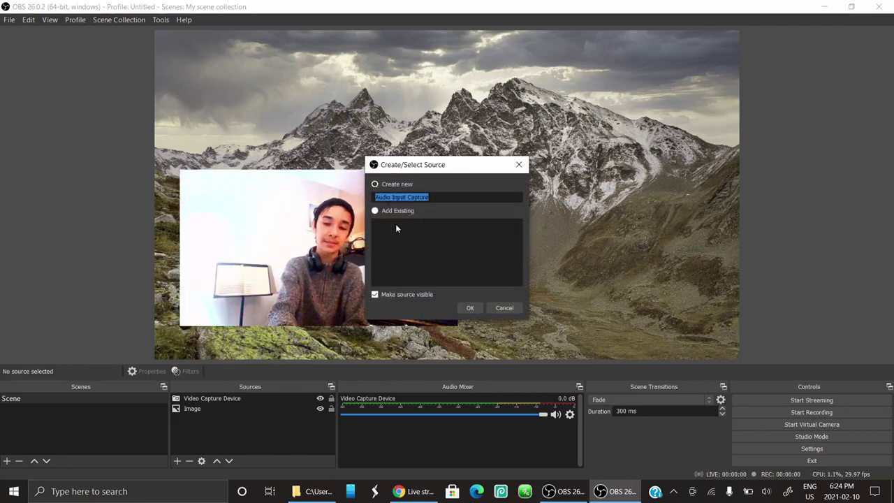
pyautogui.click(470, 308)
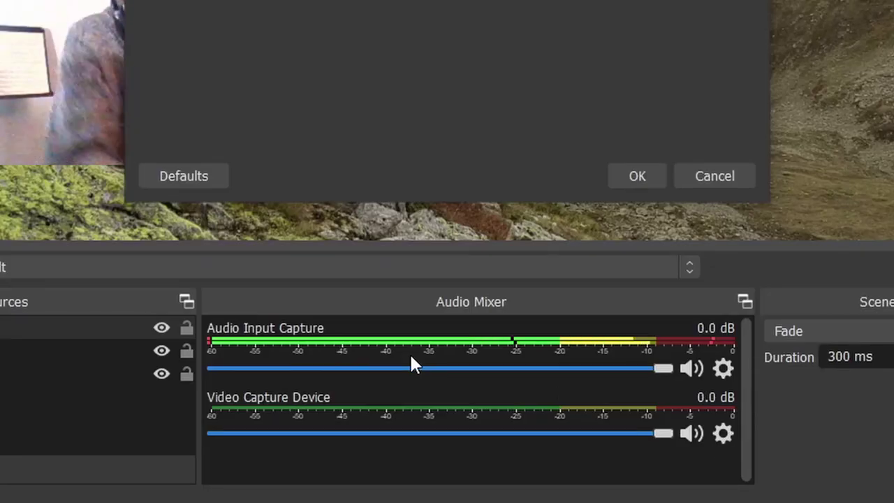
pyautogui.click(699, 369)
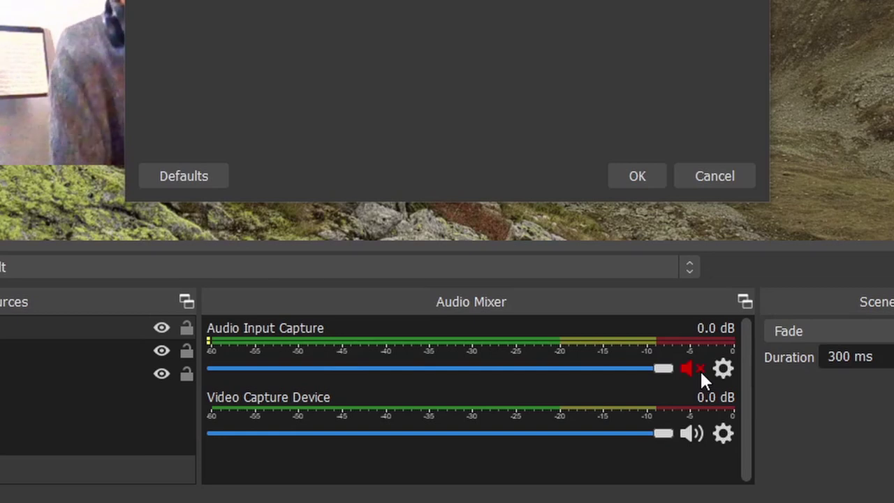
pyautogui.click(699, 371)
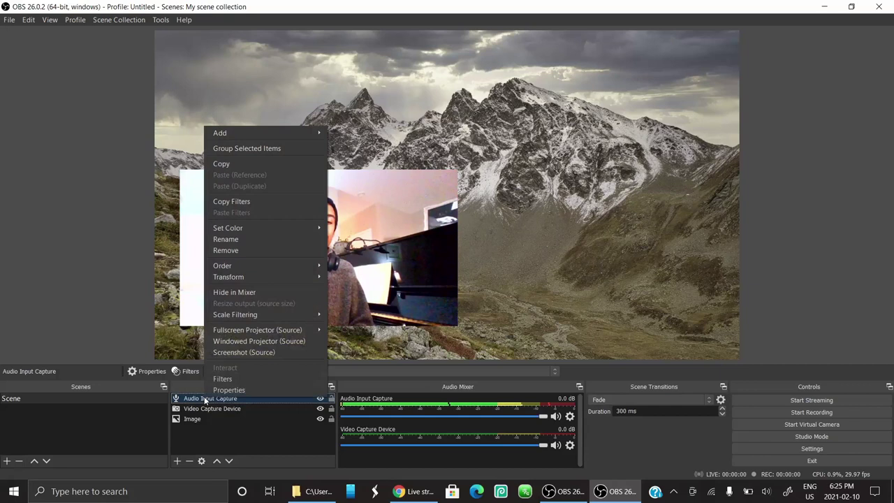
# Step: Set the Audio Input Capture source's device to Microphone Array (Intel® Smart Sound Technology (Intel® SST))
pyautogui.click(601, 375)
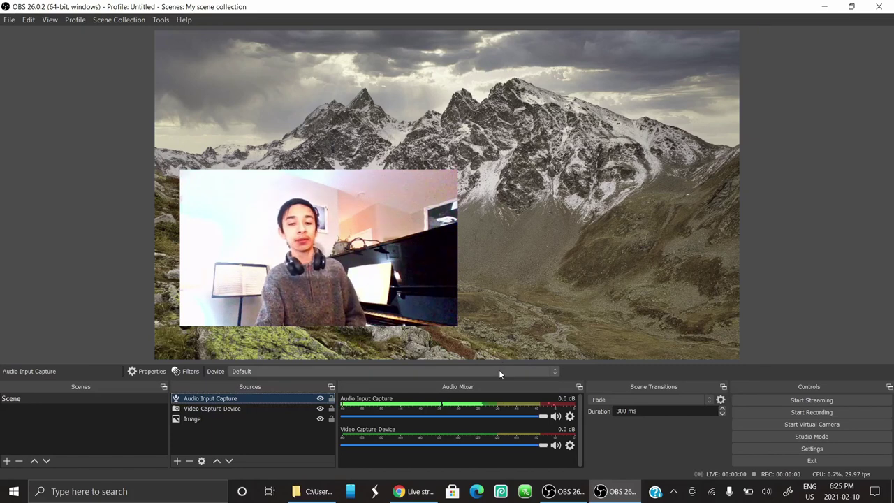
pyautogui.click(498, 371)
pyautogui.click(589, 370)
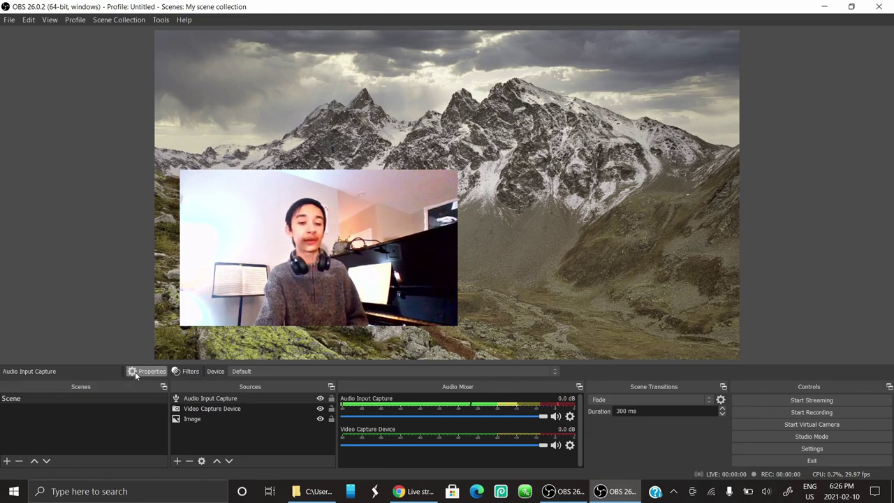
pyautogui.click(243, 370)
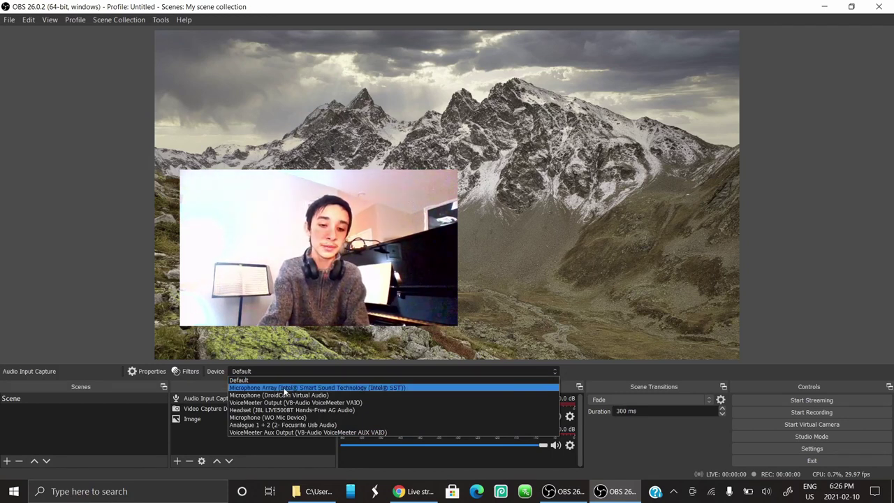
pyautogui.click(310, 388)
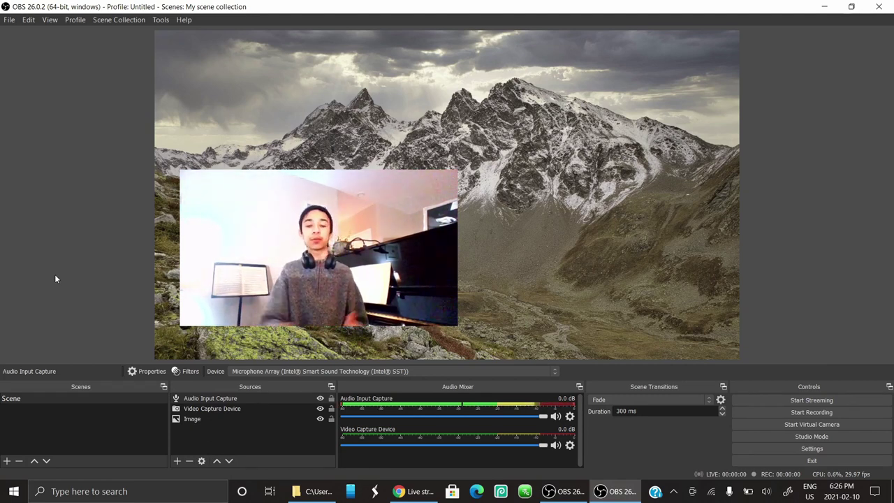
# Step: Review the available audio input devices and leave the list without choosing another one
pyautogui.click(351, 372)
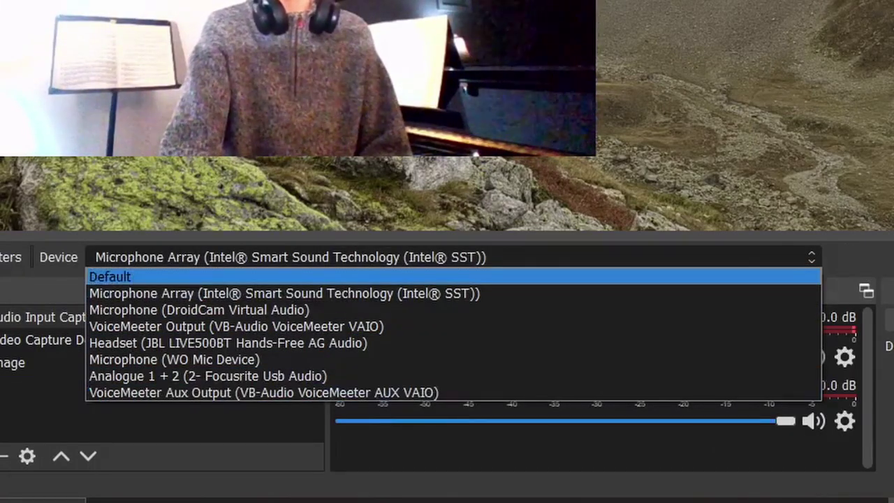
pyautogui.click(851, 257)
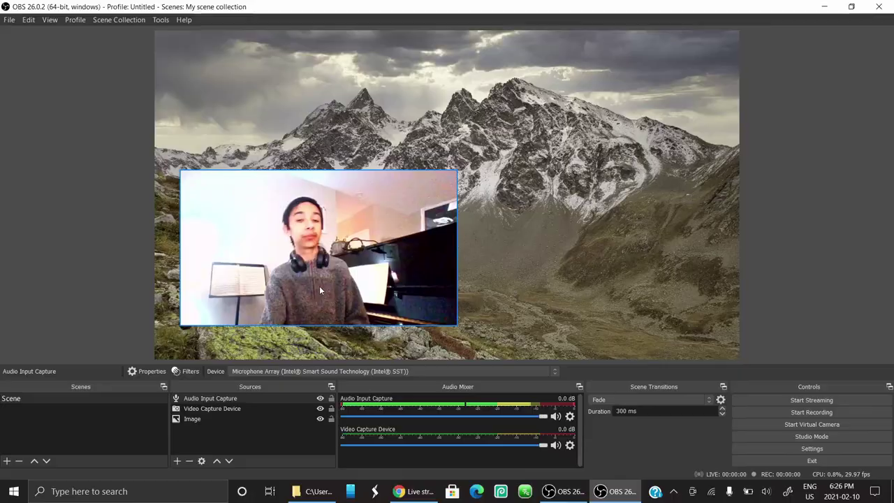
pyautogui.click(120, 322)
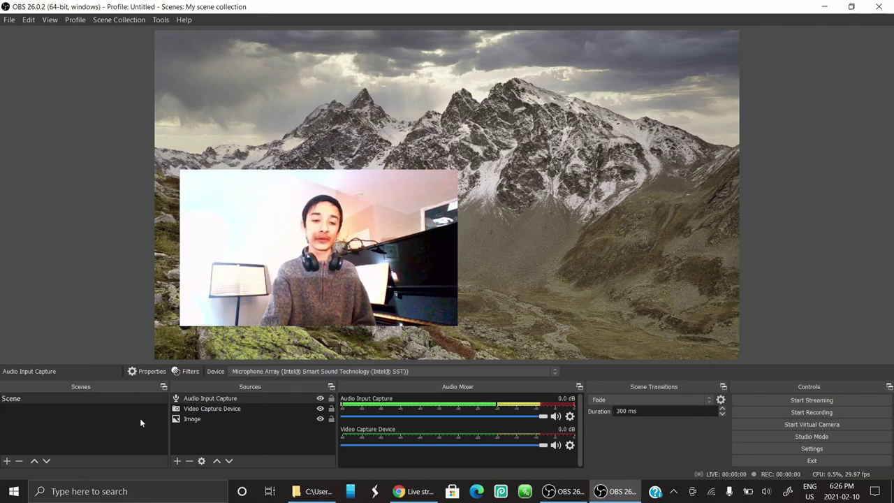
# Step: Add a new text source named Text (GDI+) to the scene
pyautogui.click(179, 459)
pyautogui.click(211, 395)
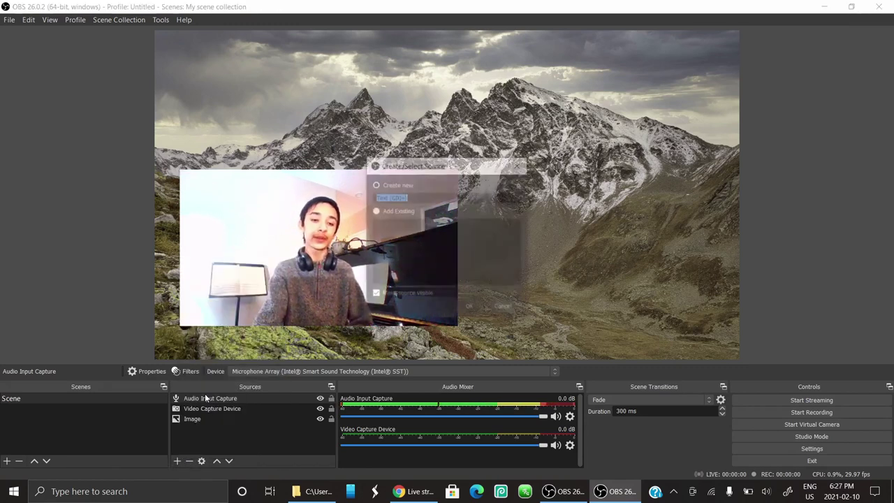
pyautogui.click(470, 308)
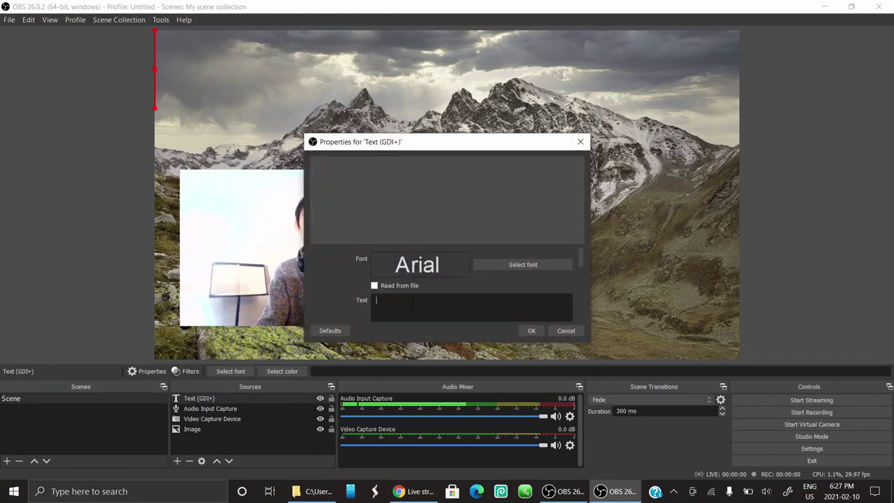
# Step: Enter trial text for the text source, clear it, set the text to "Welcome everyone!" and accept the properties
pyautogui.write('texttttttt')
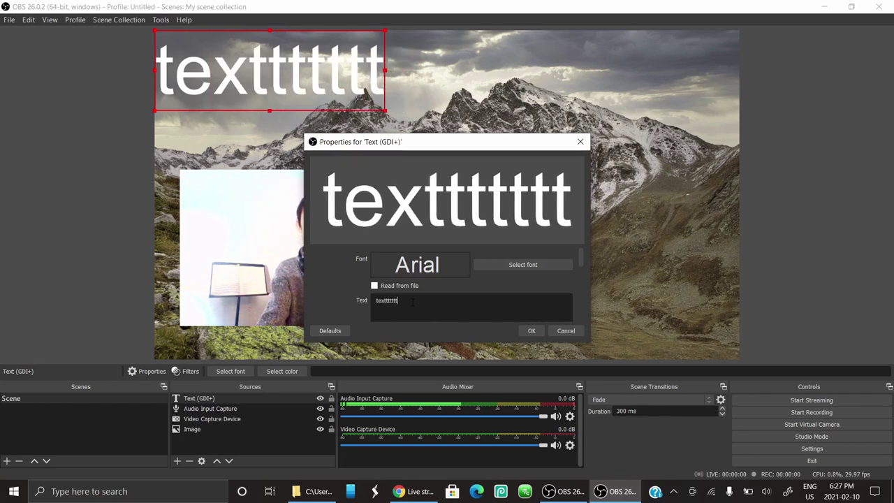
pyautogui.press('BackSpace')
pyautogui.press('BackSpace')
pyautogui.press('BackSpace')
pyautogui.press('BackSpace')
pyautogui.press('BackSpace')
pyautogui.press('BackSpace')
pyautogui.press('BackSpace')
pyautogui.press('BackSpace')
pyautogui.press('BackSpace')
pyautogui.press('BackSpace')
pyautogui.write('Welcome everyone!')
pyautogui.click(532, 330)
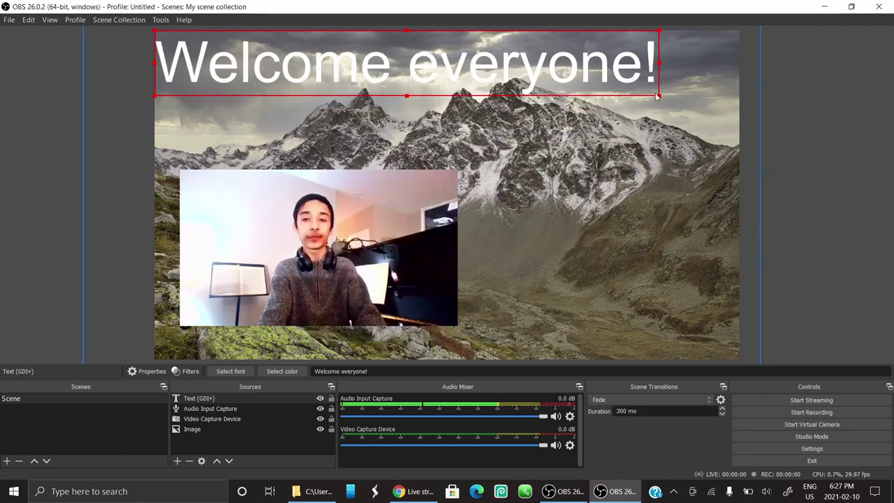
# Step: Place the reduced "Welcome everyone!" text in the empty area beside the webcam picture
pyautogui.moveTo(409, 67); pyautogui.dragTo(597, 242)
# Step: Add a media source that plays a local video file of the flute and piano performance
pyautogui.click(178, 461)
pyautogui.click(215, 360)
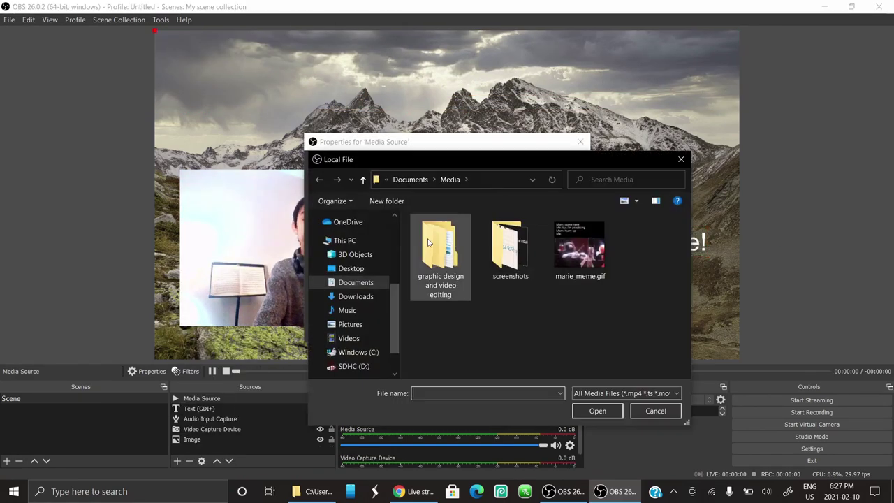
pyautogui.click(356, 296)
pyautogui.click(452, 289)
pyautogui.scroll(-1, 471, 310)
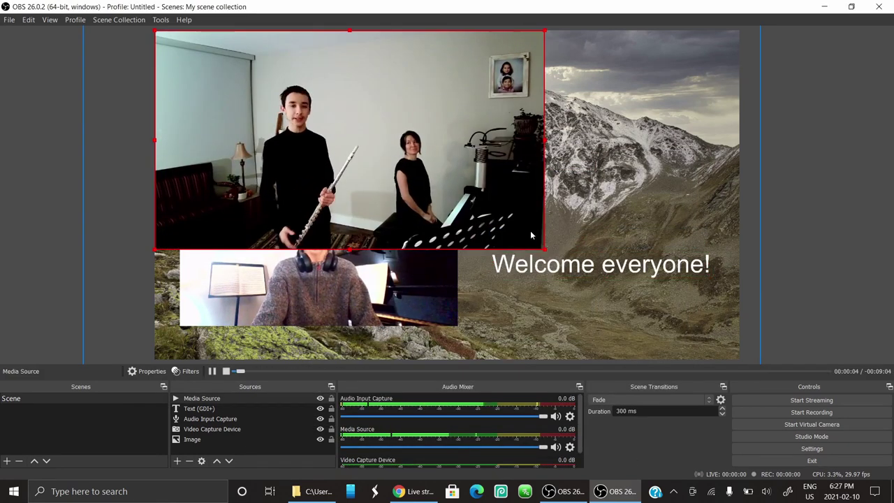
# Step: Shrink the performance video, place it above the "Welcome everyone!" text and deselect it
pyautogui.moveTo(543, 249); pyautogui.dragTo(373, 150)
pyautogui.moveTo(314, 115); pyautogui.dragTo(669, 191)
pyautogui.click(854, 233)
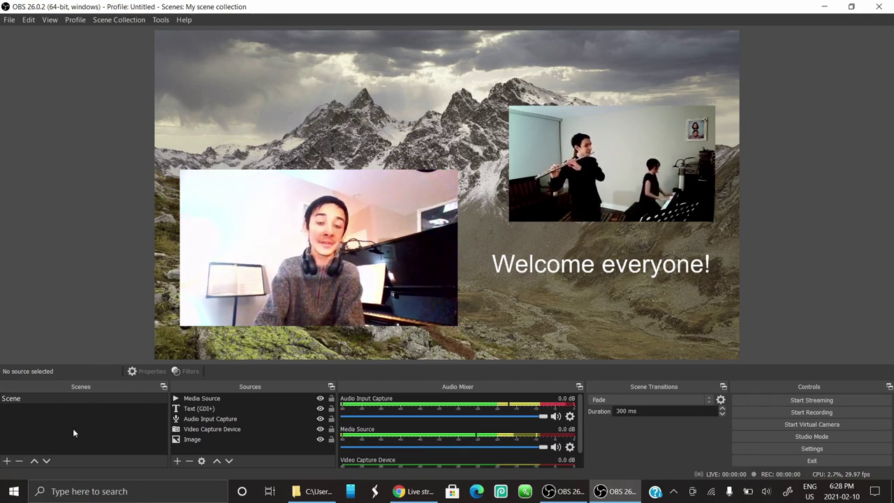
# Step: Create a scene named Scene 2 and add a new image source named Image 2 to it
pyautogui.click(6, 462)
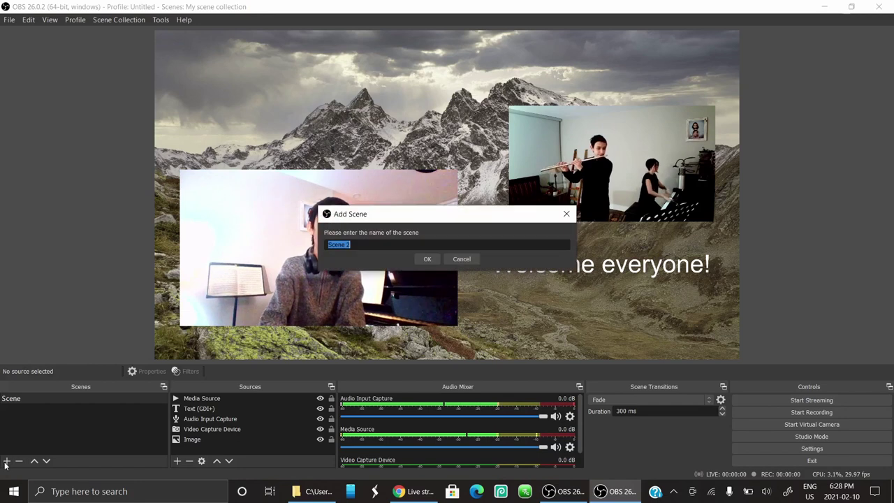
pyautogui.click(428, 259)
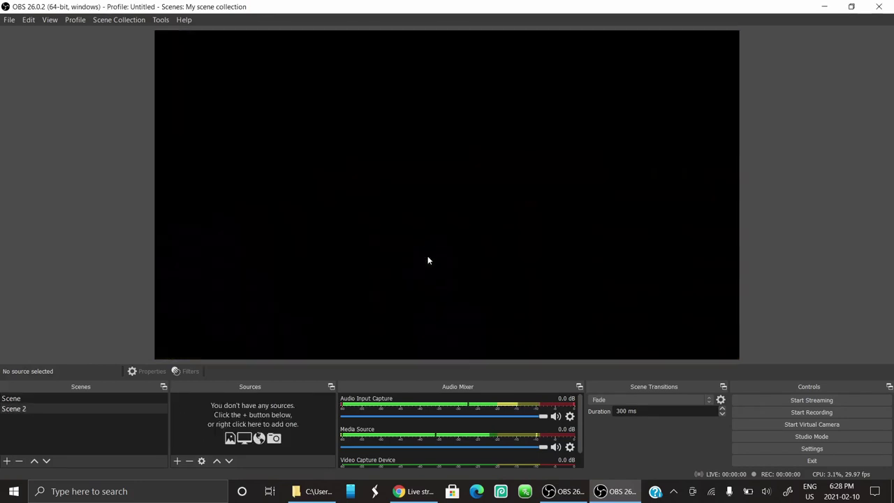
pyautogui.click(179, 460)
pyautogui.click(216, 335)
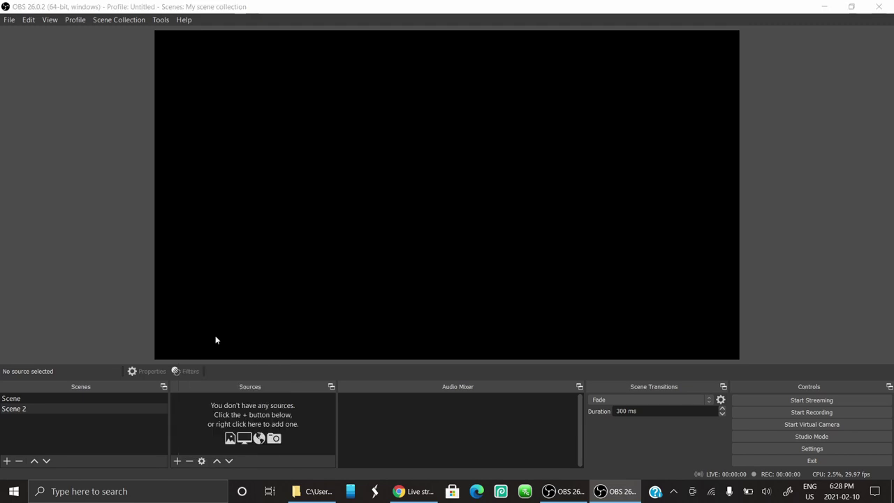
pyautogui.click(466, 308)
# Step: Load battledroid_wallpaper.jpg from the Documents > Media folder into the Image 2 source and accept its properties
pyautogui.click(561, 261)
pyautogui.click(355, 282)
pyautogui.doubleClick(433, 308)
pyautogui.scroll(-2, 618, 327)
pyautogui.click(440, 234)
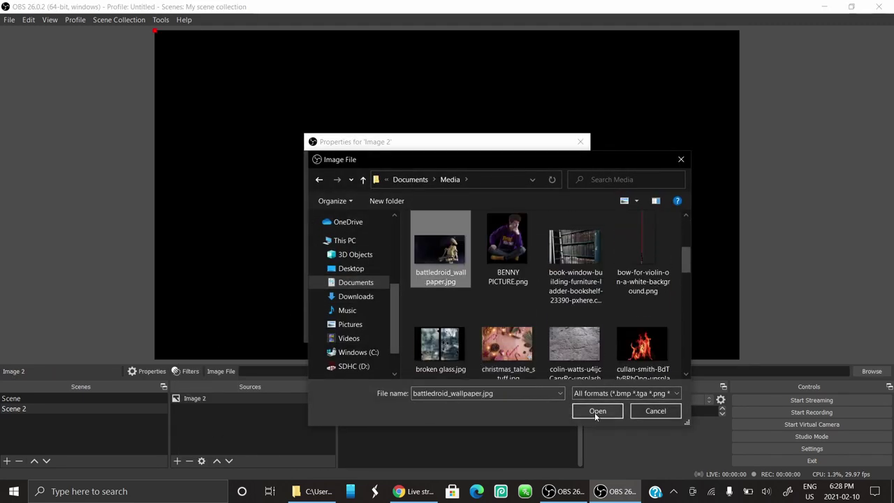
pyautogui.click(598, 411)
pyautogui.click(531, 329)
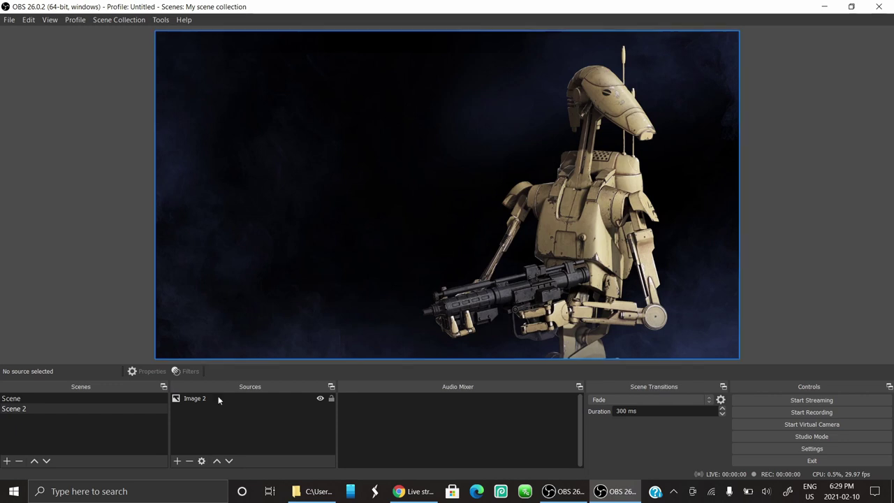
# Step: Switch back and forth between Scene and Scene 2 to view the 300 ms Fade transition
pyautogui.click(108, 396)
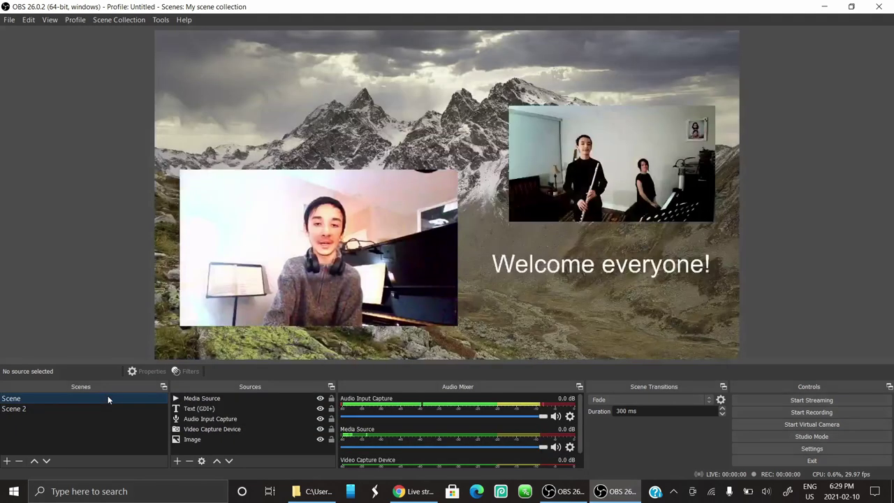
pyautogui.click(93, 410)
pyautogui.click(86, 398)
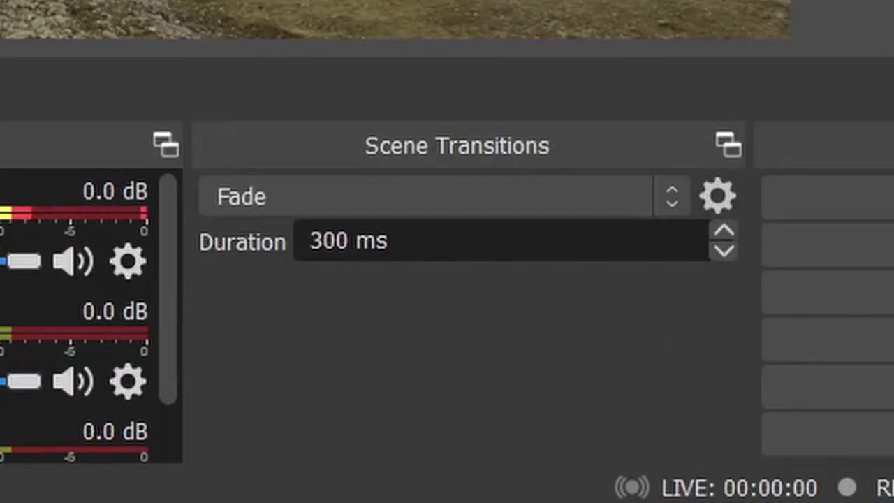
pyautogui.click(46, 408)
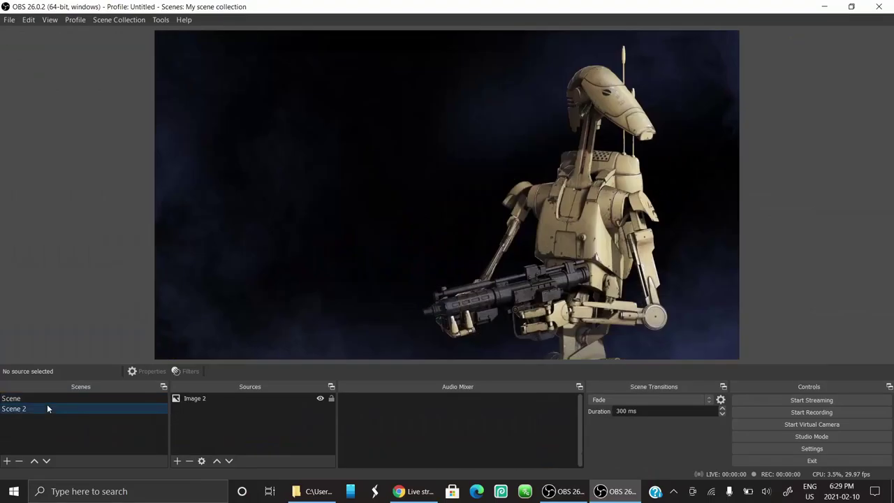
pyautogui.click(42, 397)
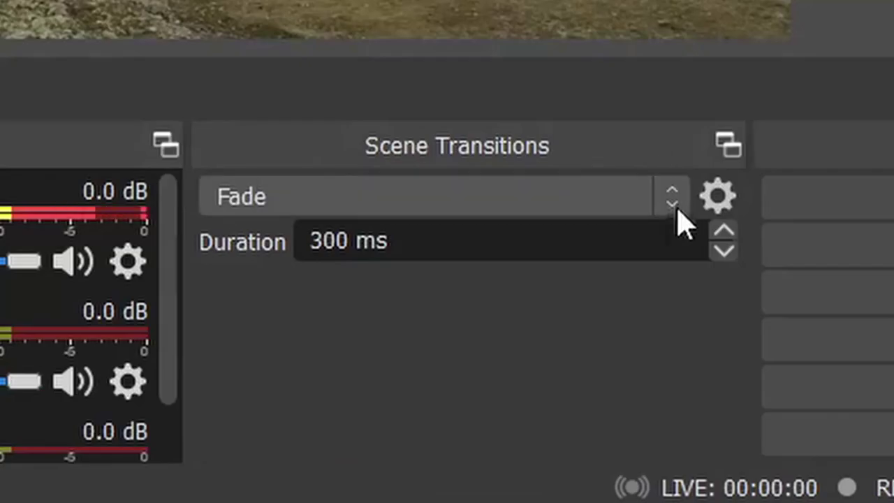
# Step: Raise the transition duration to 1150 ms and test it by switching to Scene 2 and back to Scene
pyautogui.click(724, 233)
pyautogui.click(724, 232)
pyautogui.click(64, 408)
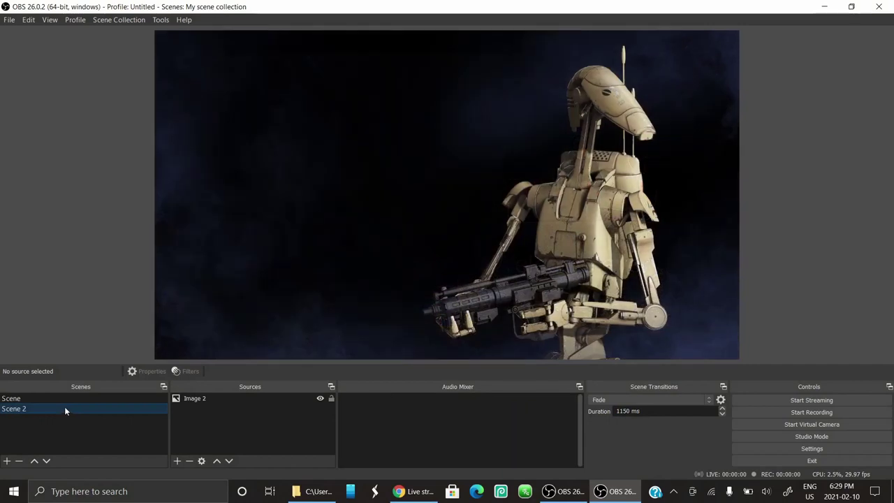
pyautogui.click(65, 397)
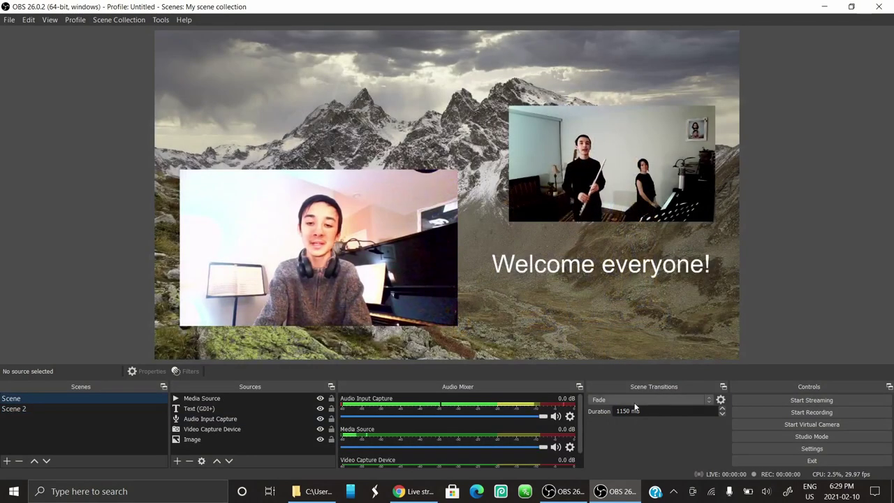
# Step: Set the transition duration to 850 ms and add a Luma Wipe transition under its default name
pyautogui.scroll(-6, 725, 415)
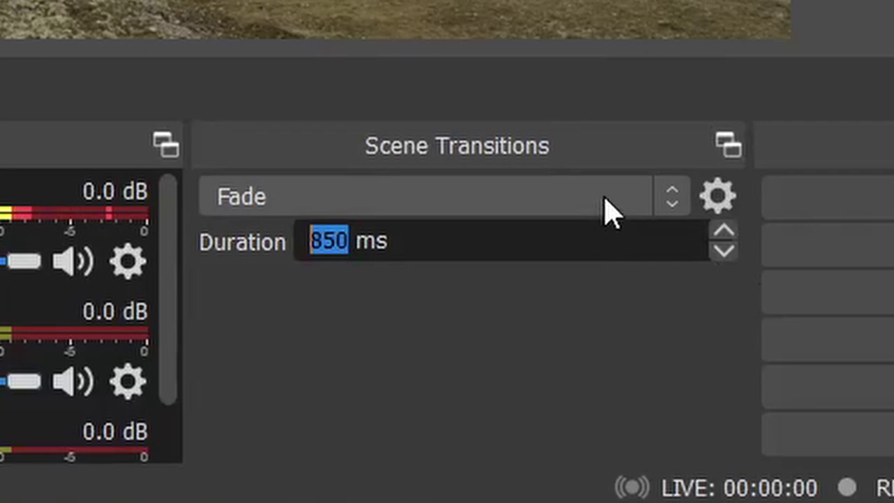
pyautogui.click(612, 209)
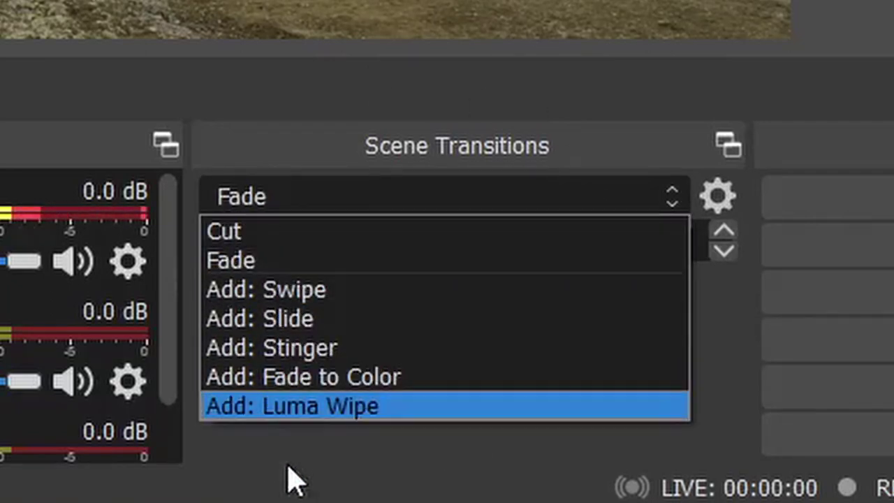
pyautogui.click(311, 406)
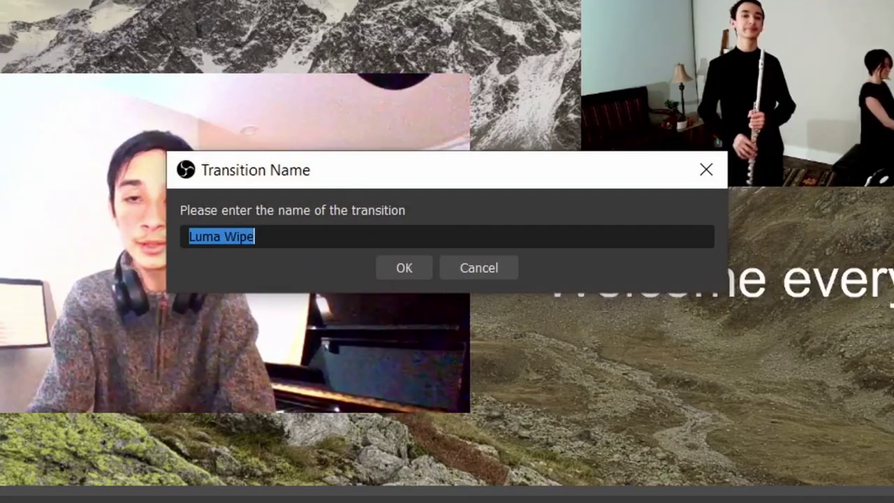
pyautogui.click(408, 267)
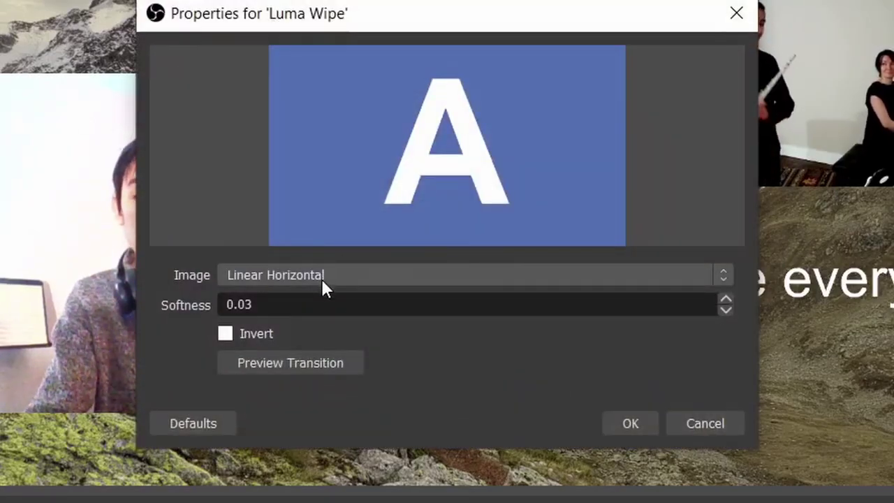
# Step: Set the Luma Wipe image to Clock with a softness of 0.28 and preview the transition
pyautogui.click(322, 277)
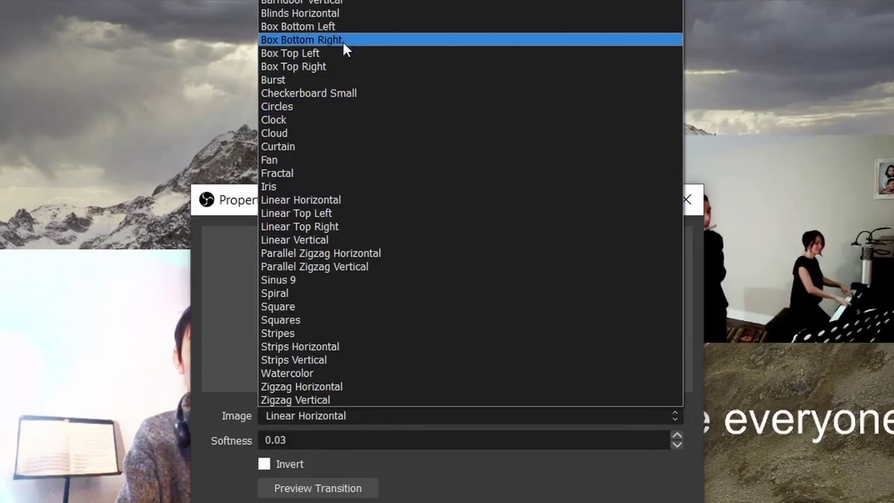
pyautogui.click(324, 119)
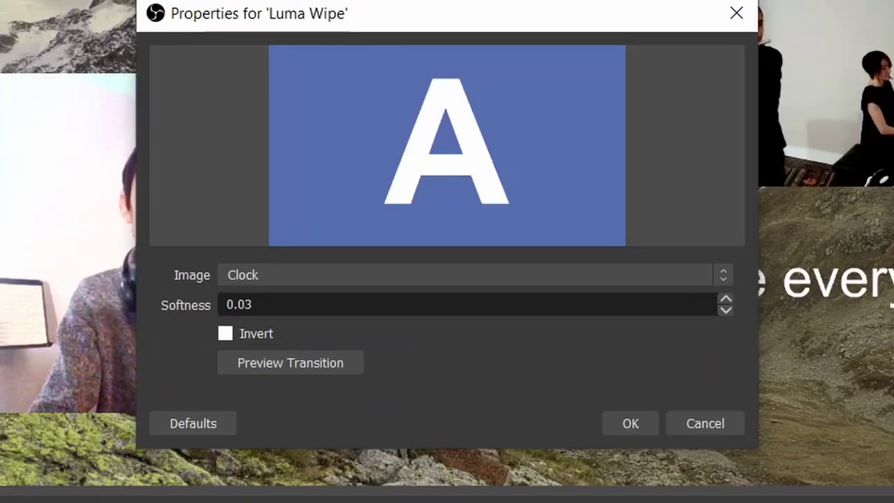
pyautogui.click(727, 300)
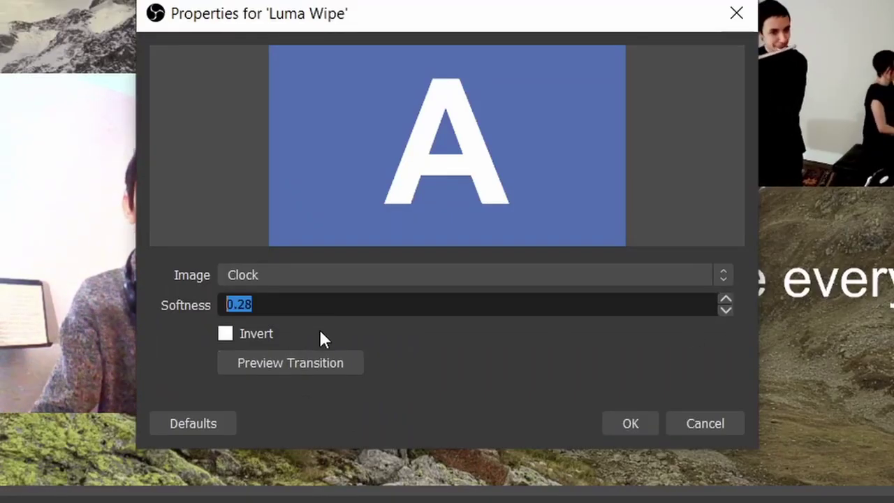
pyautogui.click(291, 366)
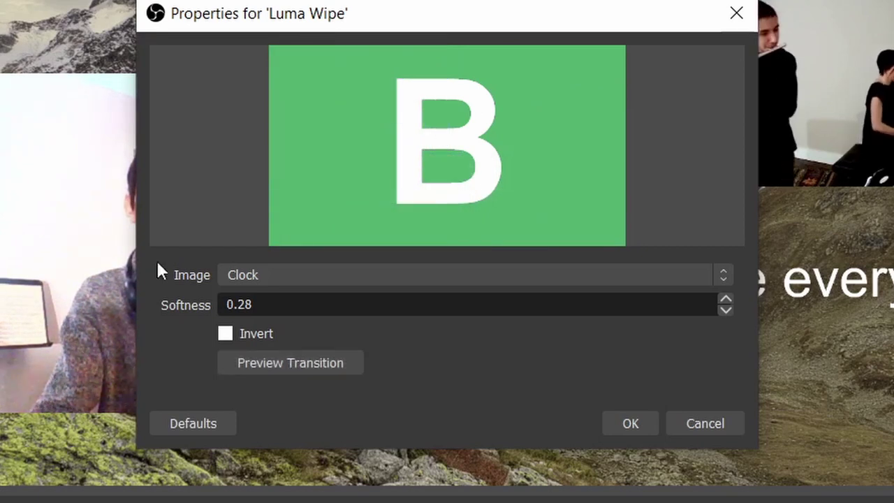
# Step: Invert and preview the Luma Wipe, accept its properties and test it by switching to Scene 2
pyautogui.click(224, 334)
pyautogui.click(251, 362)
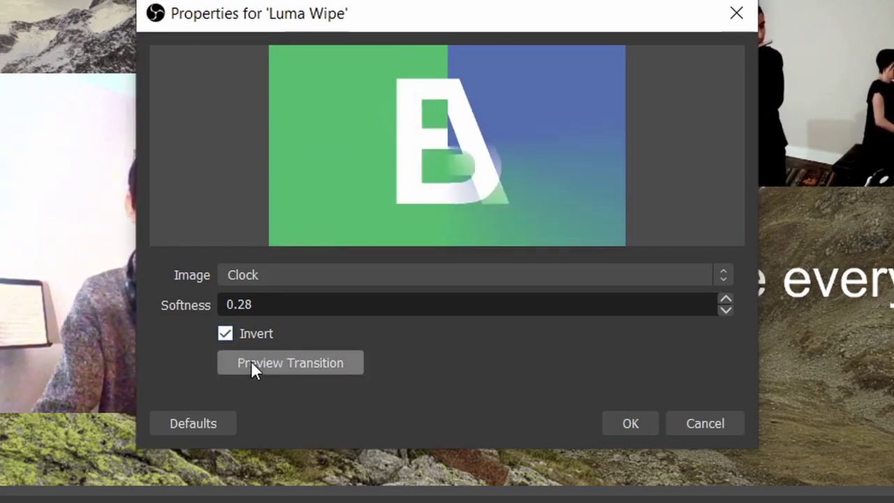
pyautogui.click(612, 419)
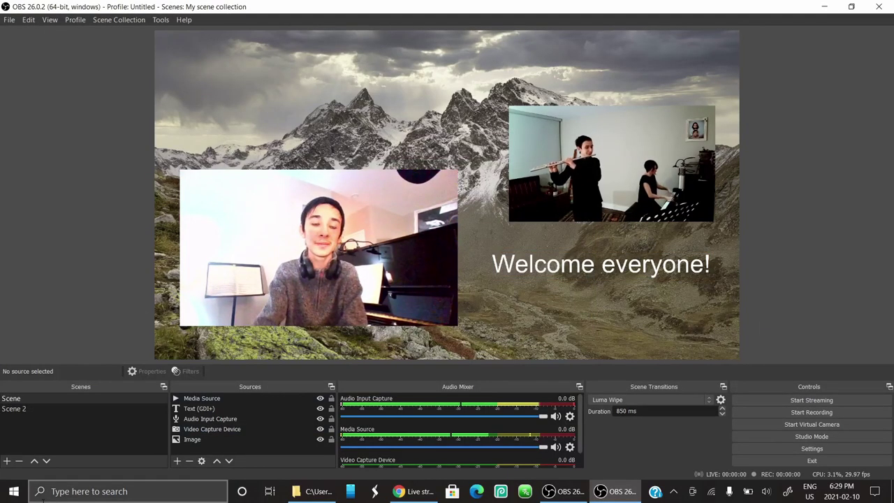
pyautogui.click(49, 409)
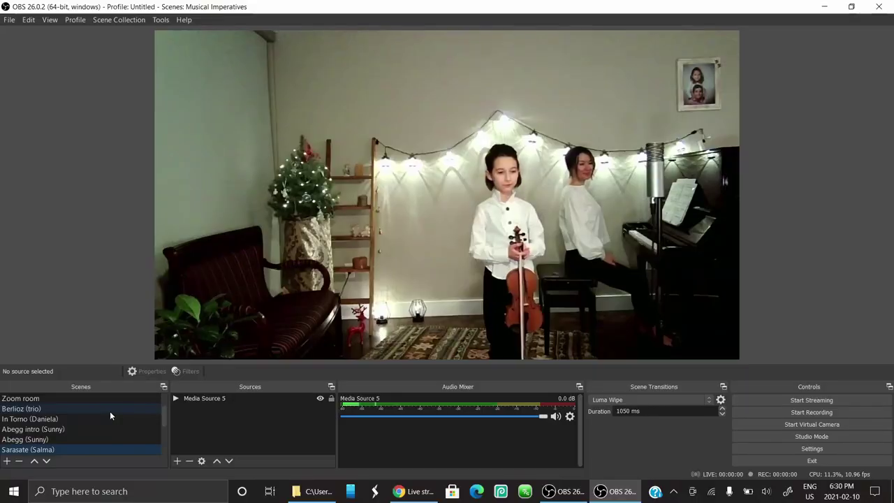
# Step: Look through the scene list of the Musical Imperatives collection and switch to the Pre-concert scene
pyautogui.scroll(1, 110, 411)
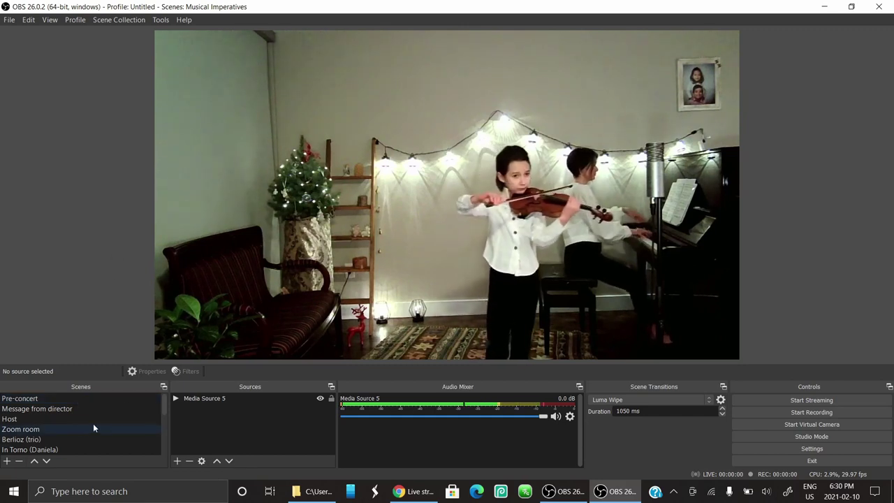
pyautogui.scroll(-3, 93, 423)
pyautogui.scroll(1, 93, 424)
pyautogui.scroll(2, 93, 423)
pyautogui.scroll(1, 82, 417)
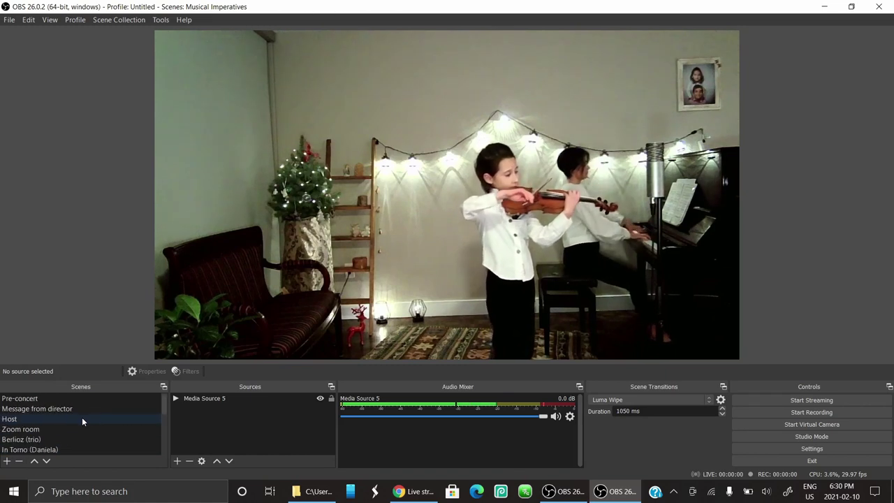
pyautogui.click(33, 399)
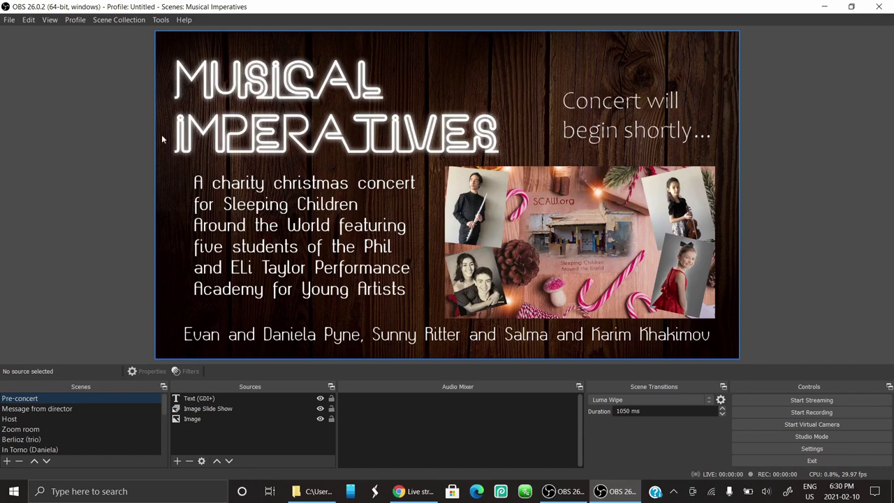
# Step: Select the Pre-concert slide show and background image in turn, and shift the "Concert will begin shortly..." text slightly left
pyautogui.click(642, 274)
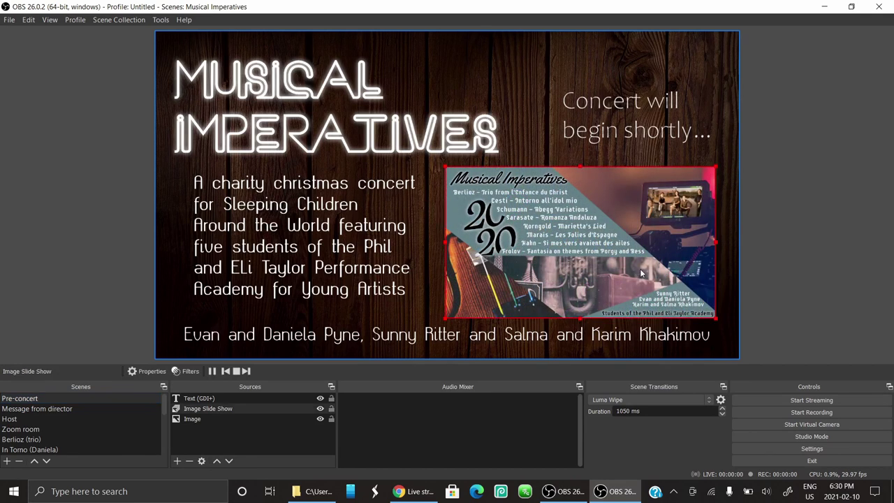
pyautogui.click(317, 101)
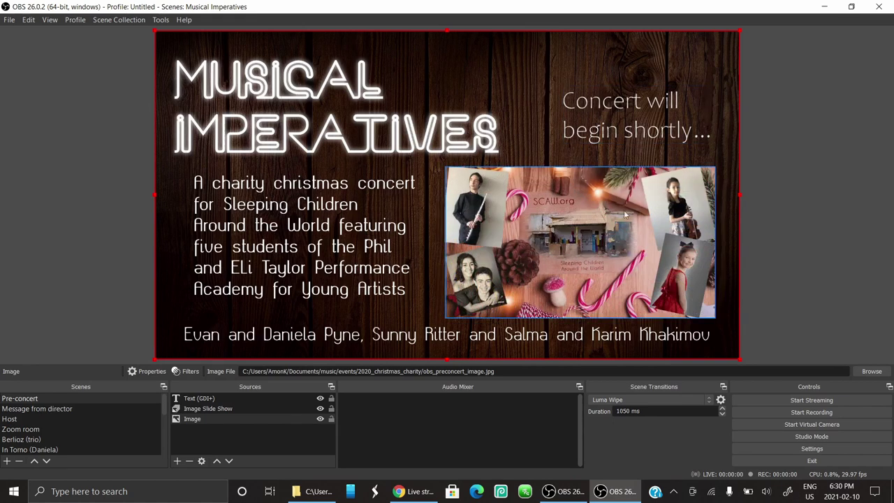
pyautogui.click(707, 109)
pyautogui.moveTo(698, 112)
pyautogui.mouseDown()
pyautogui.moveTo(680, 114)
pyautogui.moveTo(688, 116)
pyautogui.mouseUp()
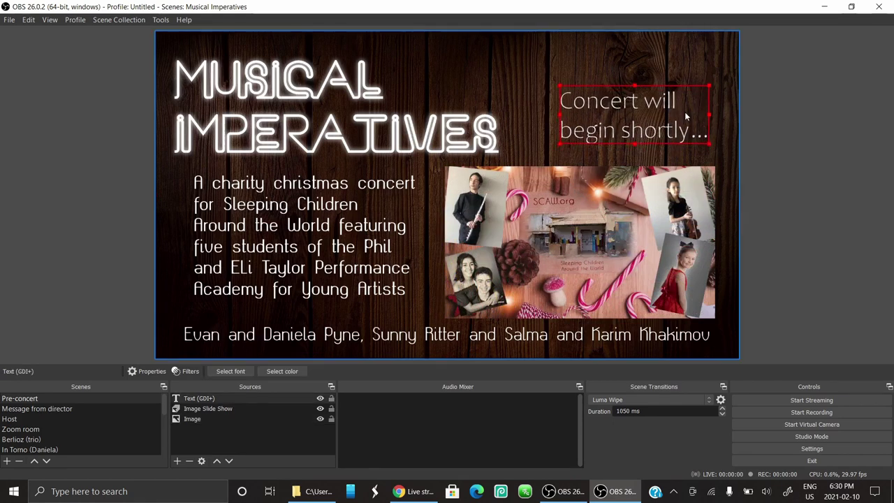
# Step: View the Message from director, Host, In Torno and Berlioz (trio) scenes one after another
pyautogui.click(36, 410)
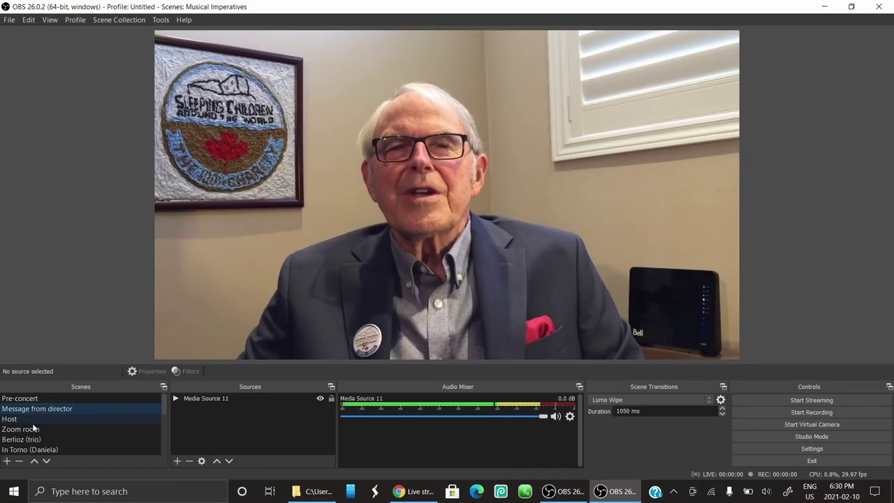
pyautogui.click(31, 418)
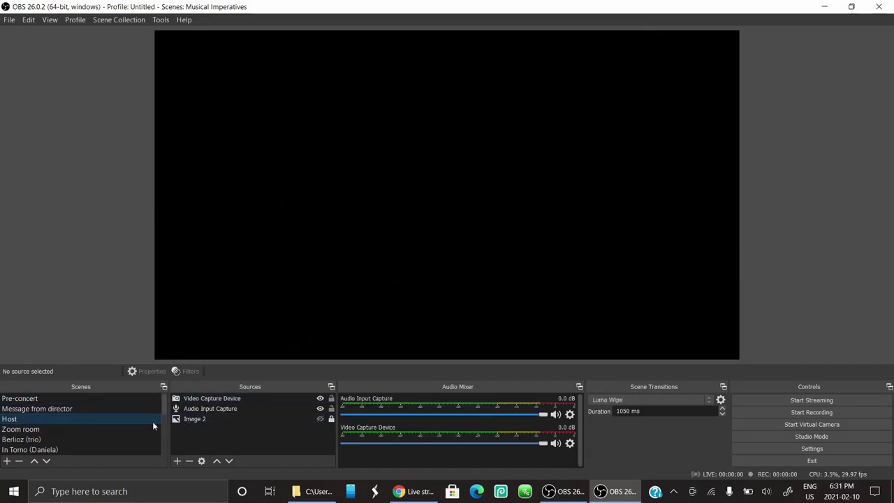
pyautogui.scroll(-1, 77, 433)
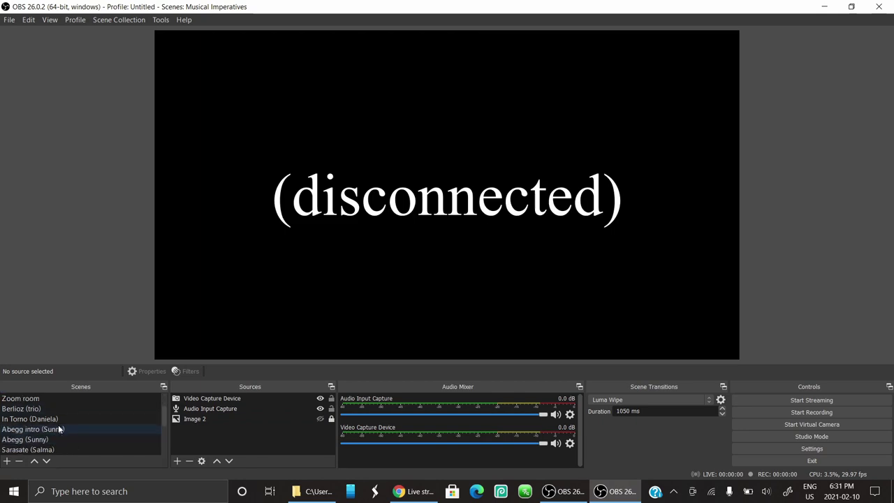
pyautogui.click(56, 419)
pyautogui.click(46, 408)
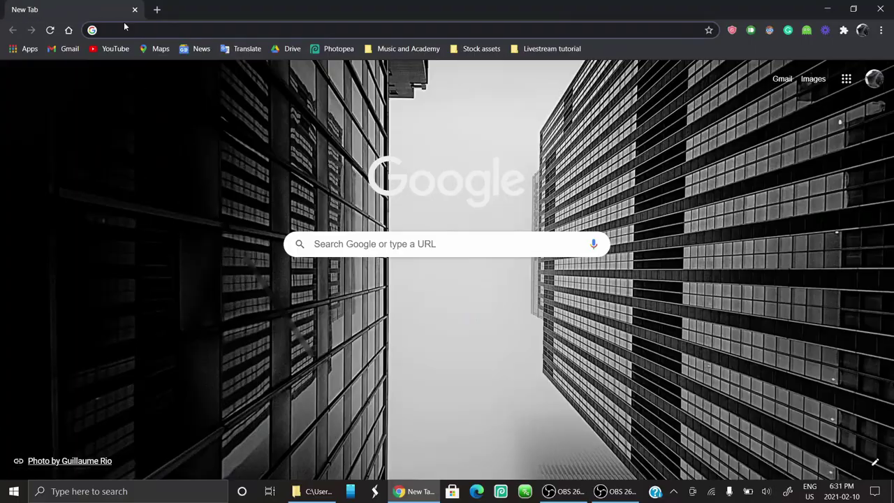
# Step: Go to YouTube, open the channel's videos in YouTube Studio and look over the channel analytics overview
pyautogui.click(107, 52)
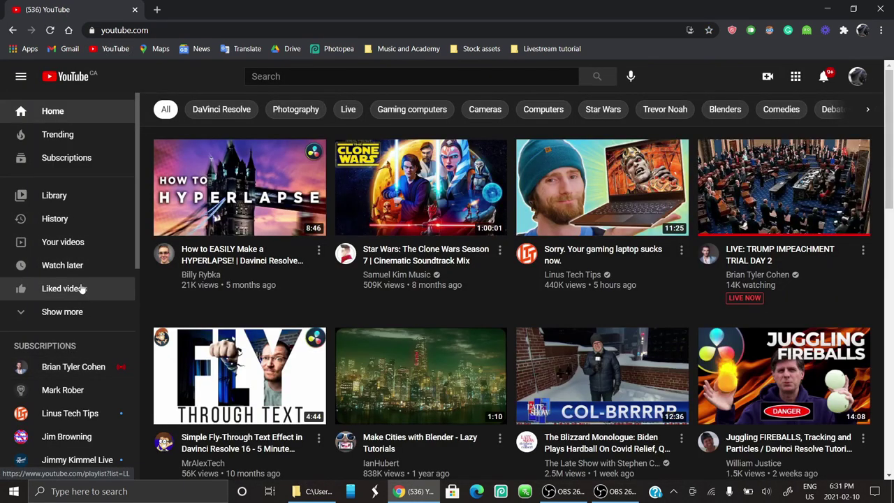
pyautogui.click(21, 242)
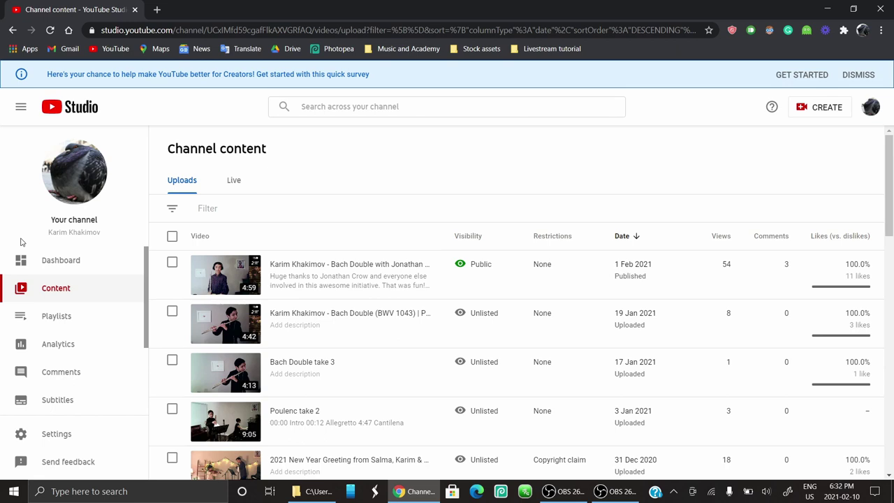
pyautogui.click(75, 343)
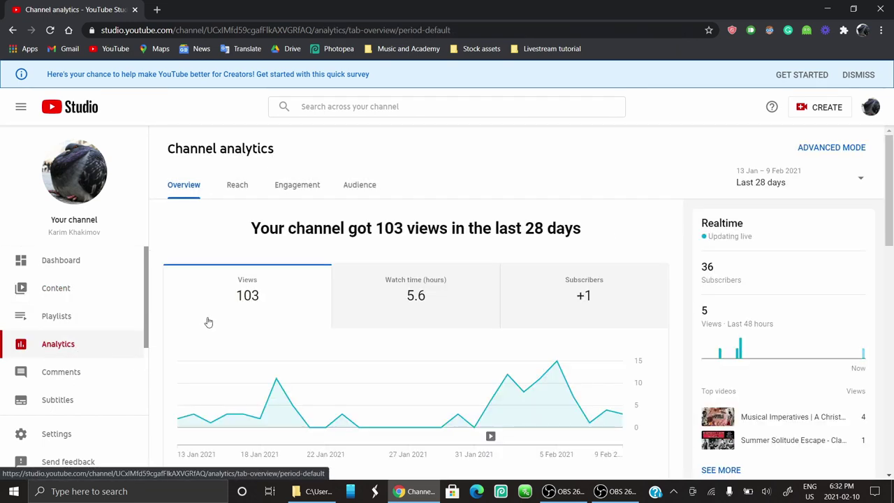
pyautogui.scroll(-2, 206, 320)
pyautogui.scroll(1, 208, 322)
pyautogui.scroll(2, 208, 322)
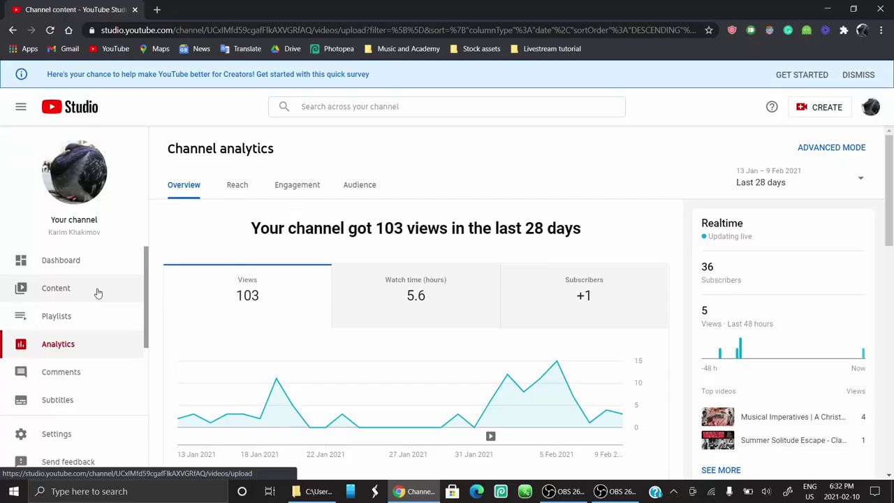
# Step: Open the upcoming stream "My livestream test" from the channel's live content and look through its video details
pyautogui.click(88, 291)
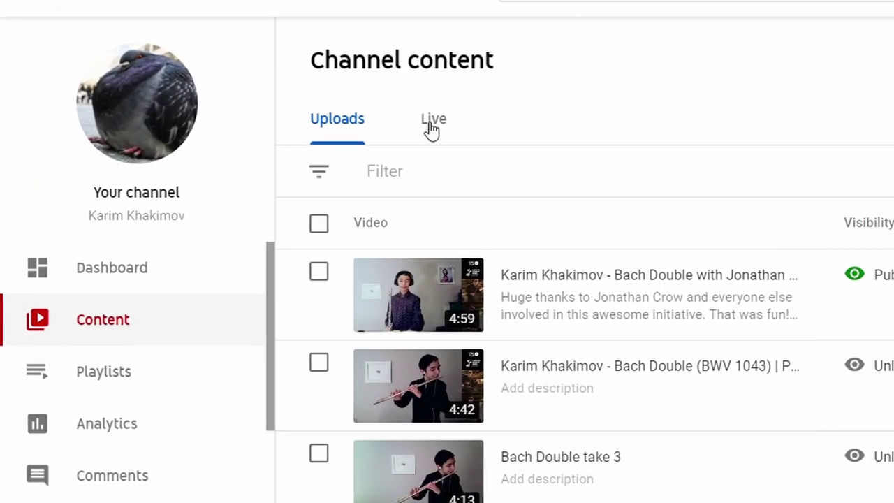
pyautogui.click(233, 184)
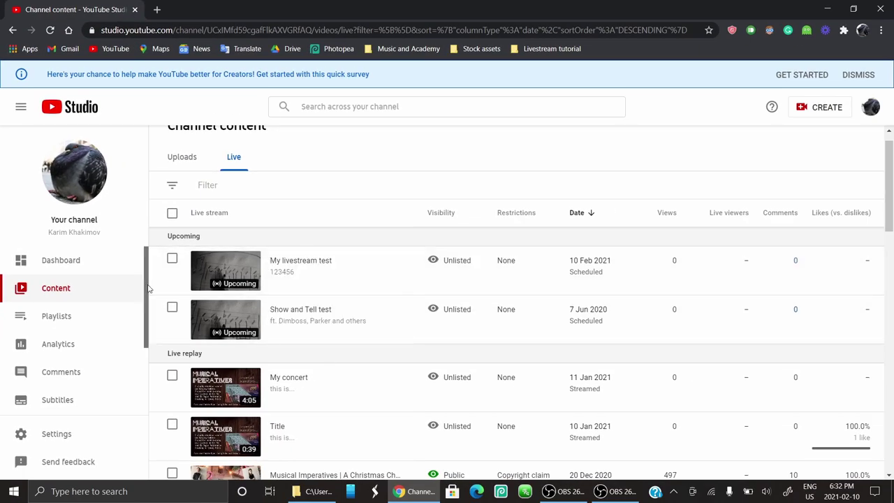
pyautogui.click(221, 266)
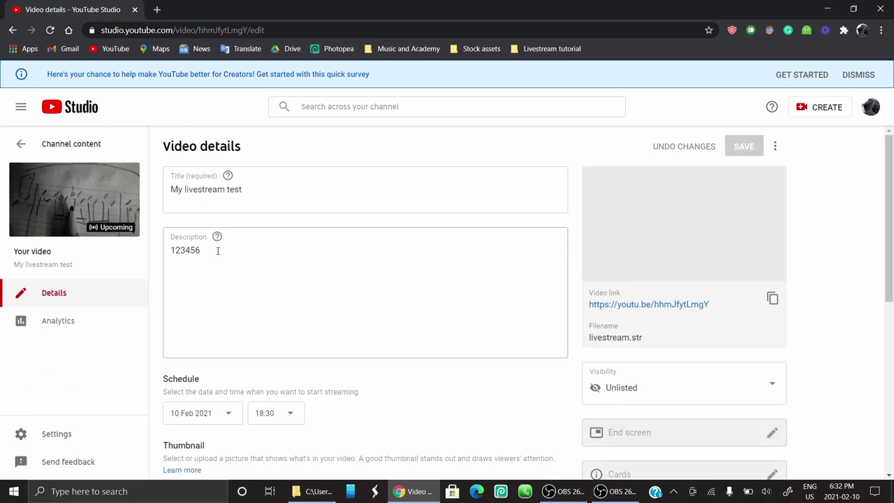
pyautogui.scroll(-4, 300, 277)
pyautogui.scroll(4, 300, 277)
pyautogui.scroll(-5, 350, 362)
pyautogui.scroll(5, 350, 363)
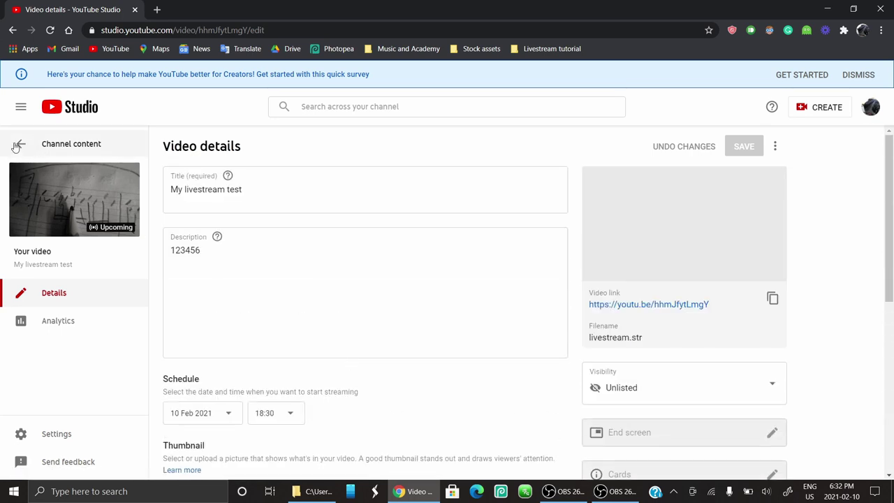
# Step: Return to the channel's live content and open "My livestream test" in the Live Control Room
pyautogui.click(56, 143)
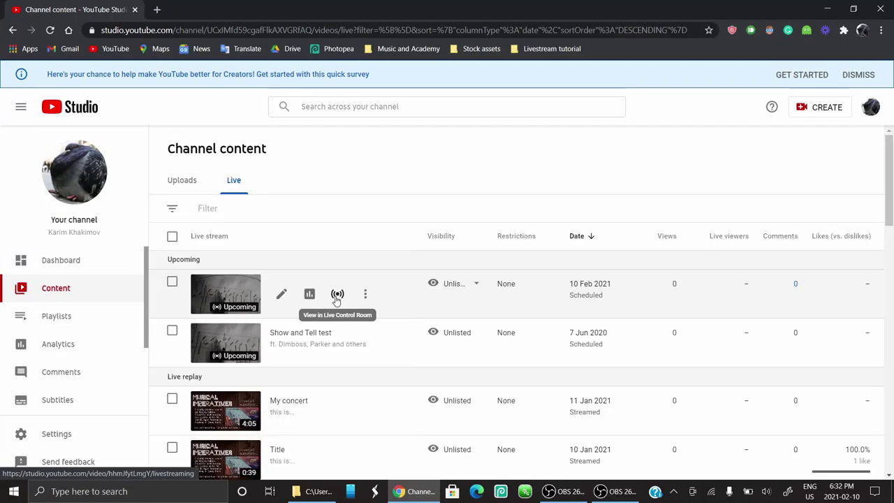
pyautogui.click(391, 274)
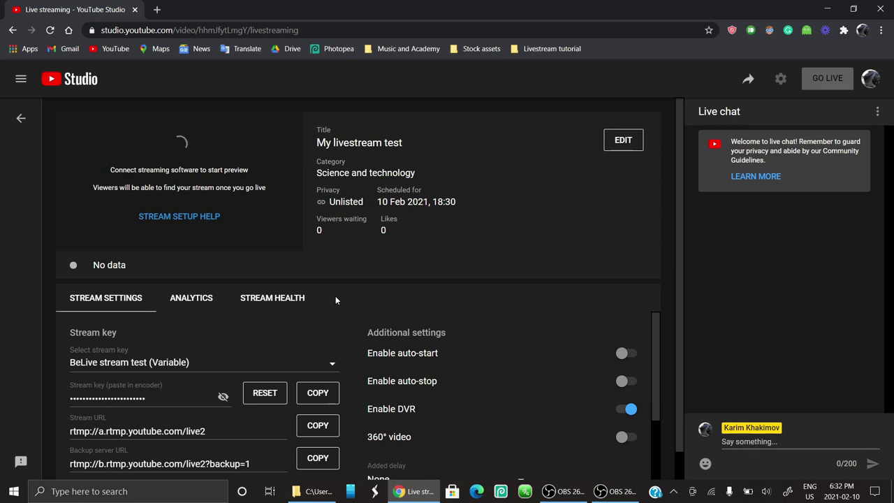
# Step: Create a new stream key named "steam key" with variable bitrate for the livestream
pyautogui.scroll(-1, 335, 295)
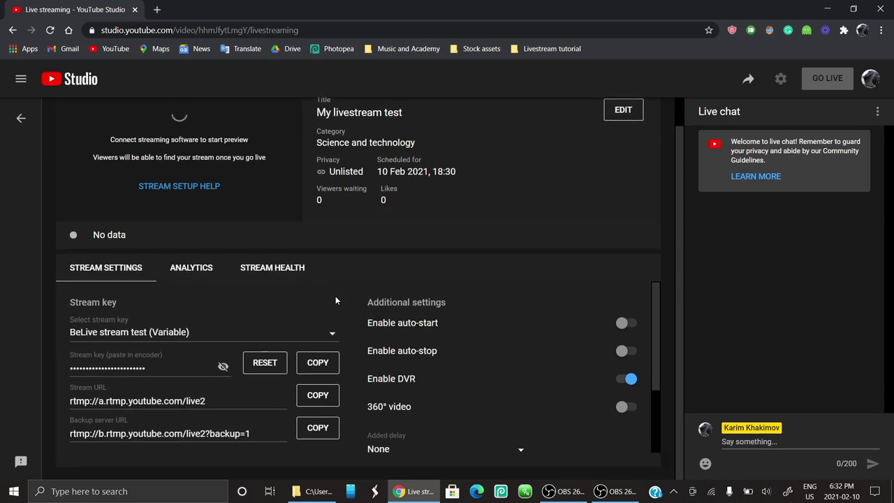
pyautogui.click(145, 335)
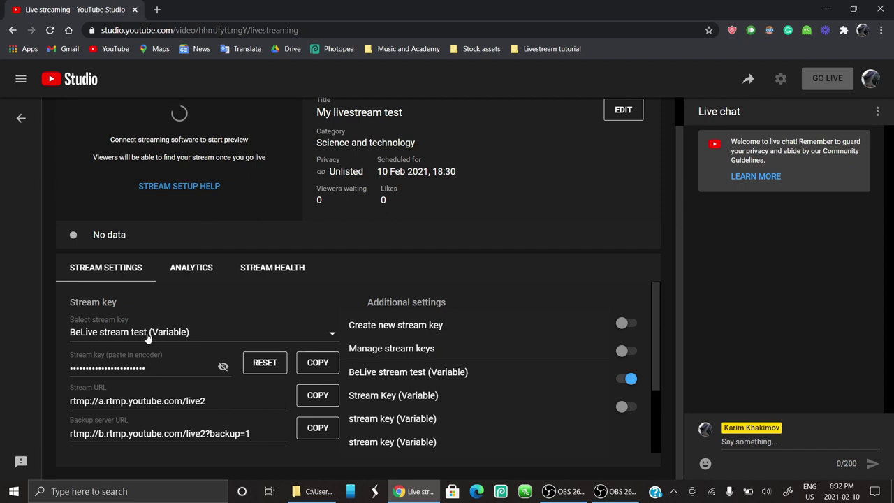
pyautogui.click(445, 326)
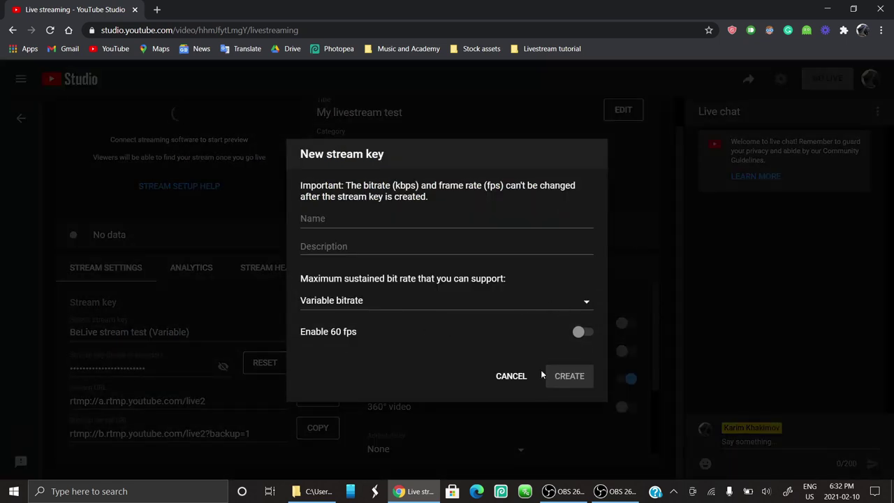
pyautogui.click(334, 219)
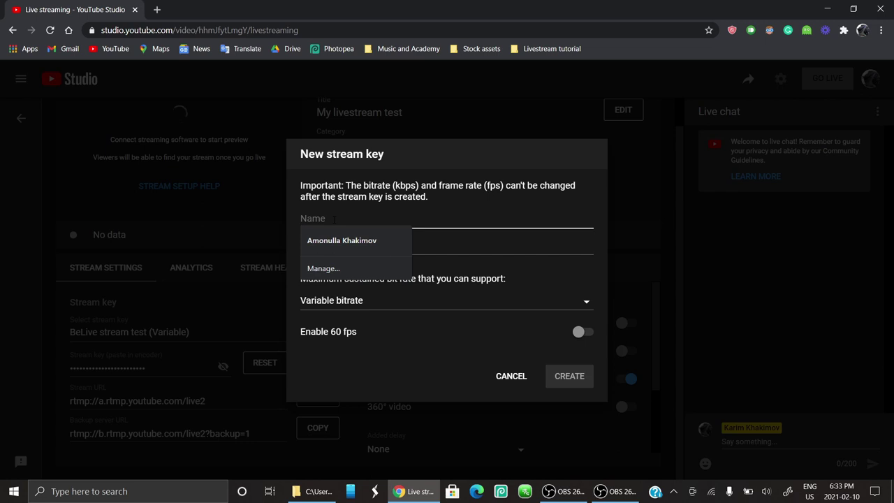
pyautogui.write('steam key')
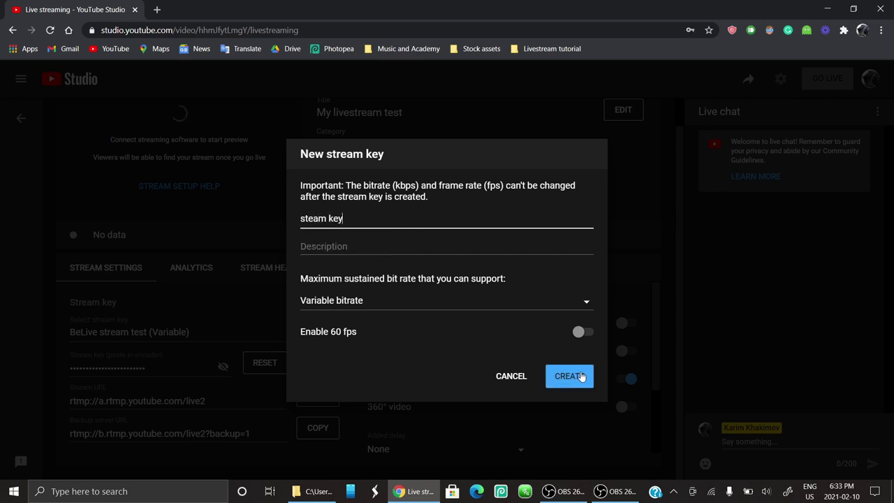
pyautogui.click(581, 377)
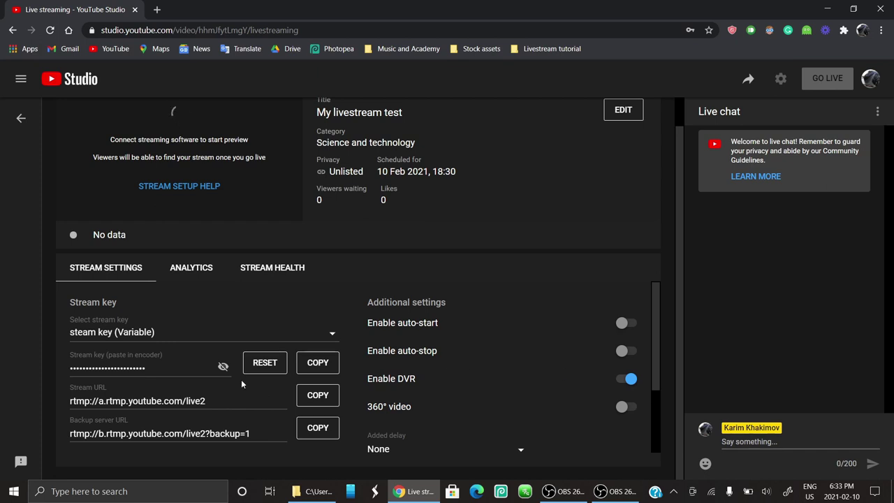
# Step: Set the livestream's added delay to 30 seconds and review the latency and other stream settings
pyautogui.scroll(-3, 145, 335)
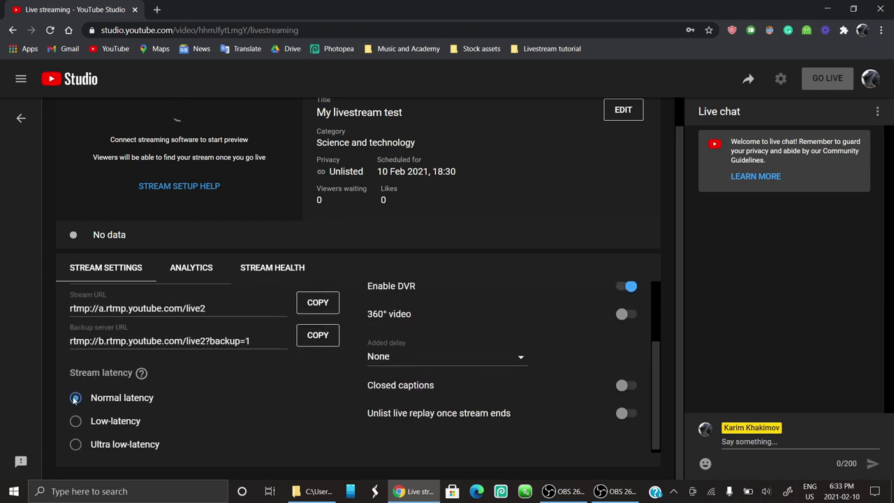
pyautogui.scroll(1, 204, 423)
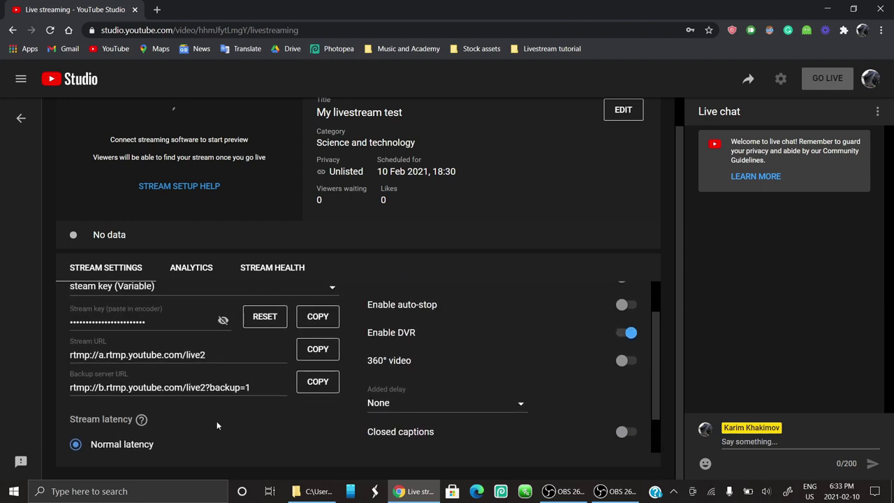
pyautogui.click(419, 409)
pyautogui.click(413, 425)
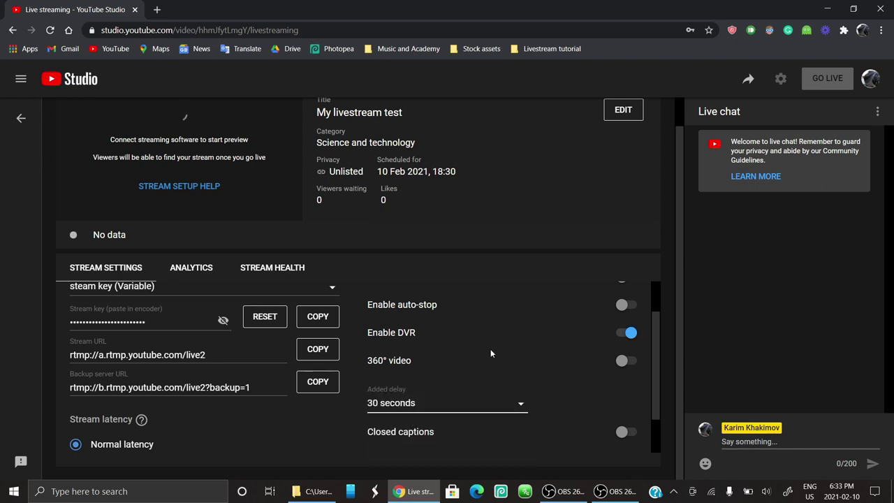
pyautogui.scroll(1, 490, 348)
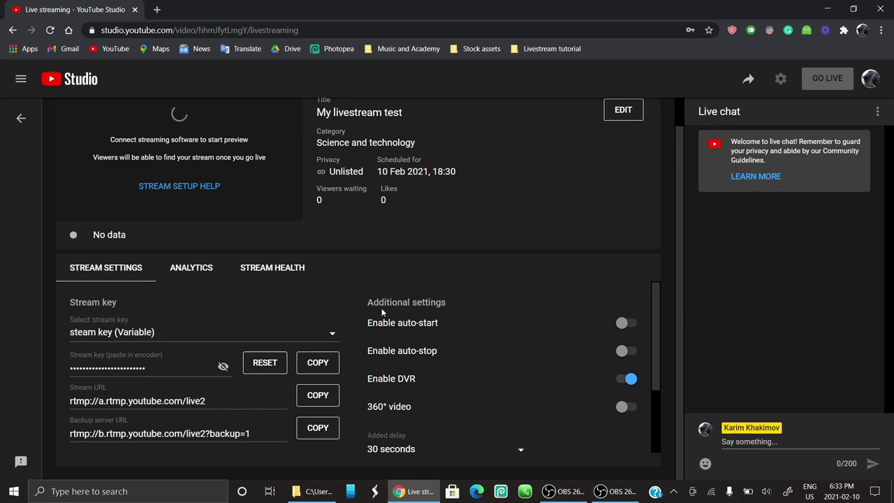
pyautogui.scroll(-2, 378, 326)
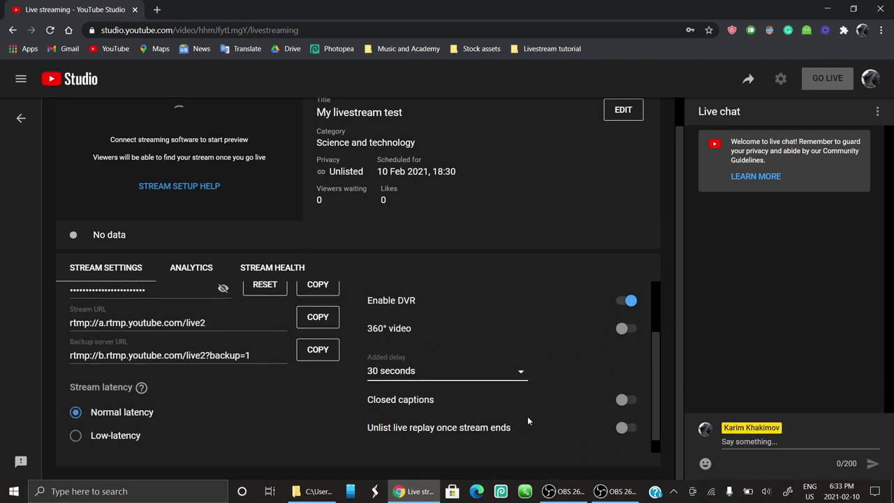
pyautogui.scroll(2, 452, 417)
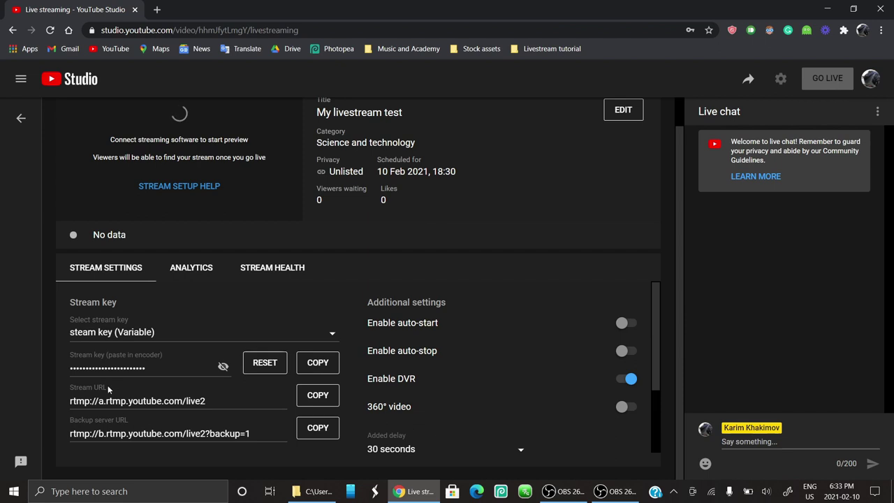
pyautogui.click(224, 369)
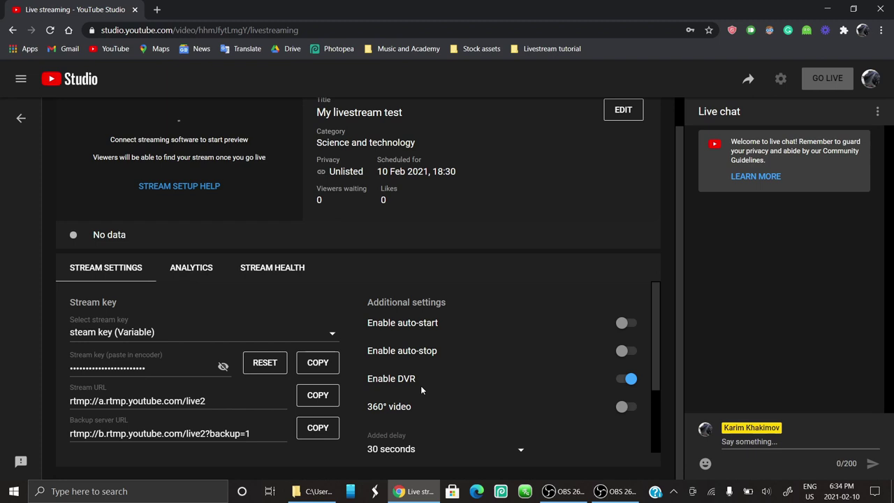
# Step: Switch to OBS Studio, show the Pre-concert scene and deselect its text source
pyautogui.click(614, 491)
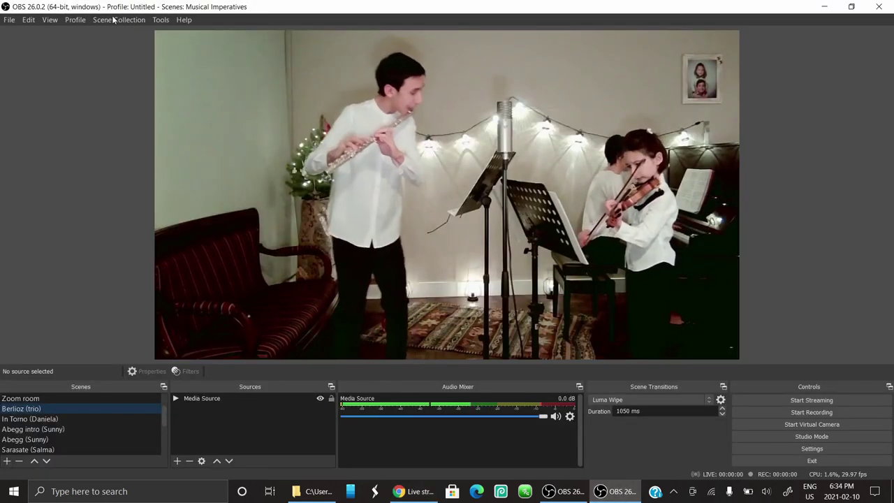
pyautogui.scroll(1, 63, 425)
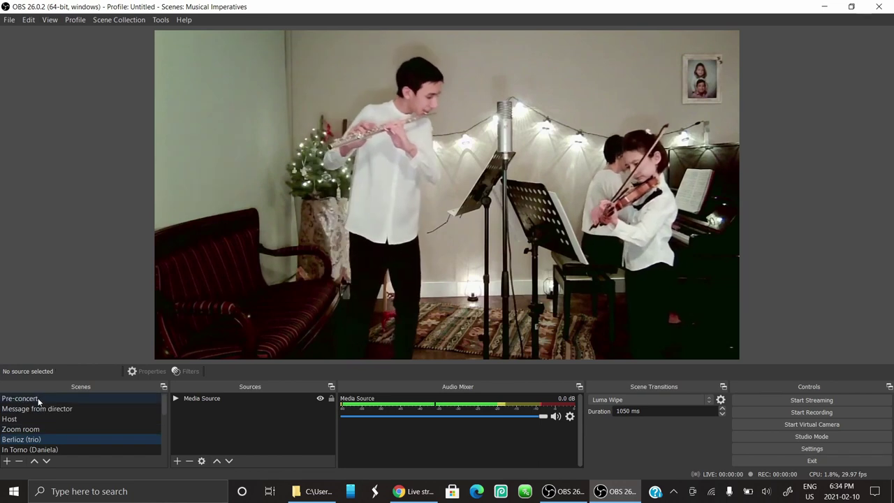
pyautogui.click(36, 398)
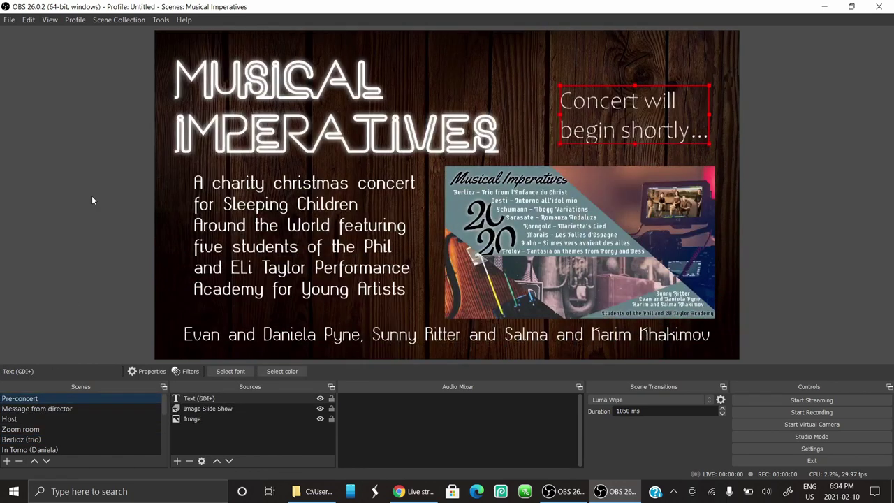
pyautogui.click(92, 196)
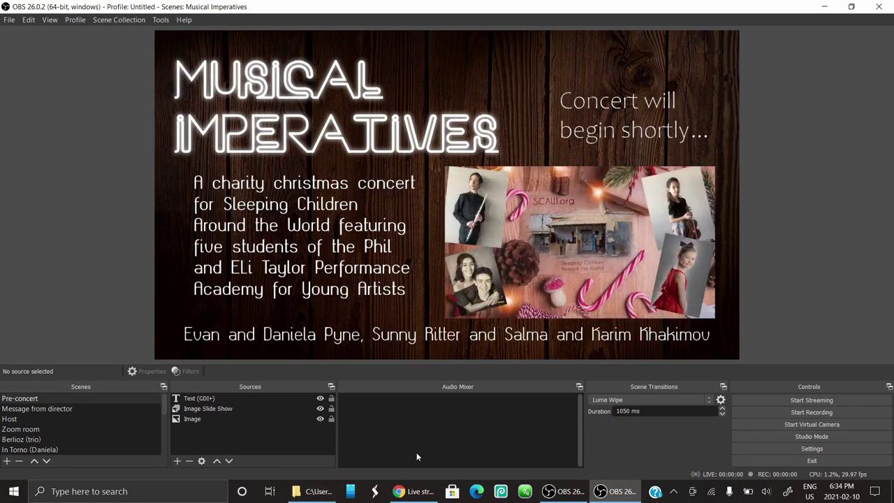
# Step: Switch back to YouTube Studio in Chrome, copy the stream key and briefly reveal it before hiding it again
pyautogui.click(394, 491)
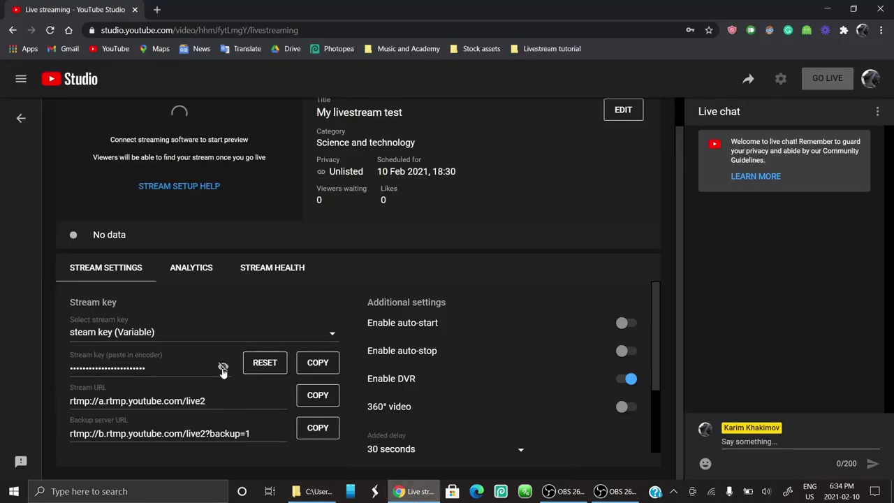
pyautogui.click(315, 364)
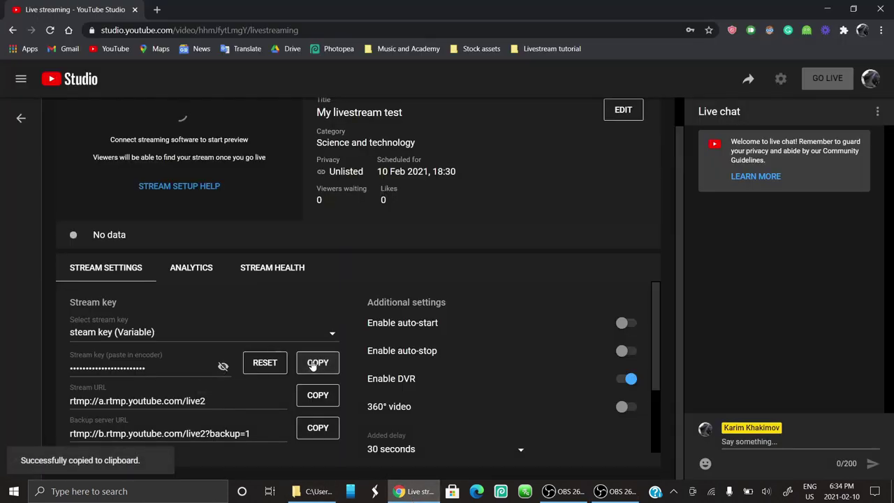
pyautogui.click(223, 367)
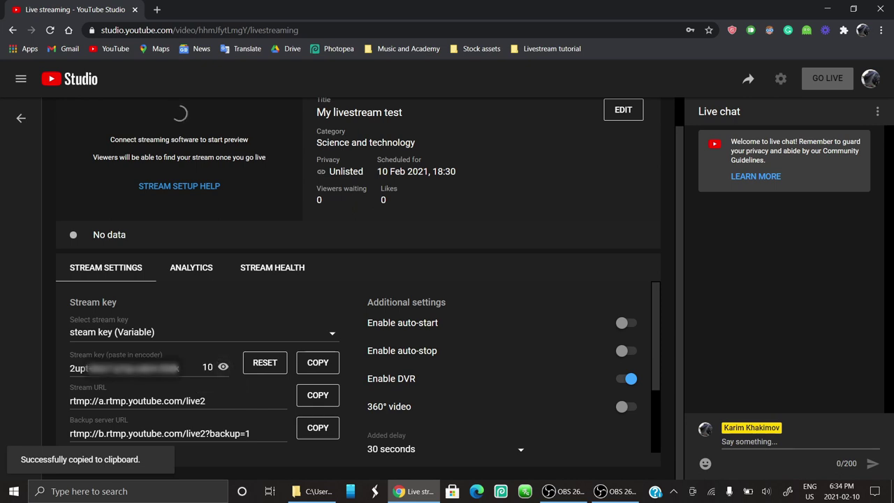
pyautogui.click(223, 367)
# Step: Switch to OBS Studio and open the Stream section of its settings
pyautogui.click(617, 491)
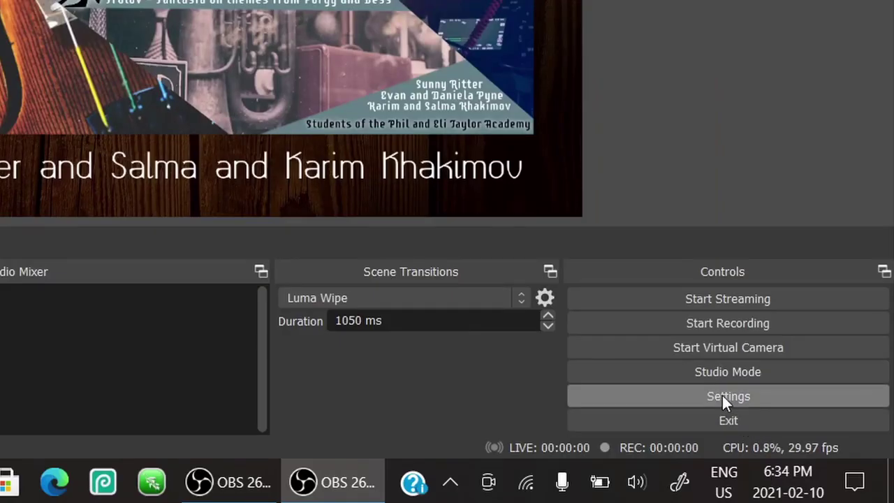
pyautogui.click(723, 396)
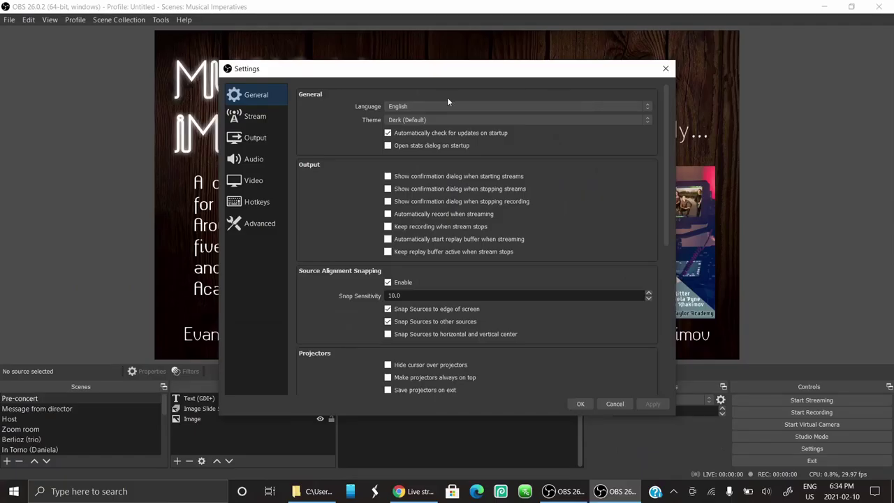
pyautogui.click(248, 117)
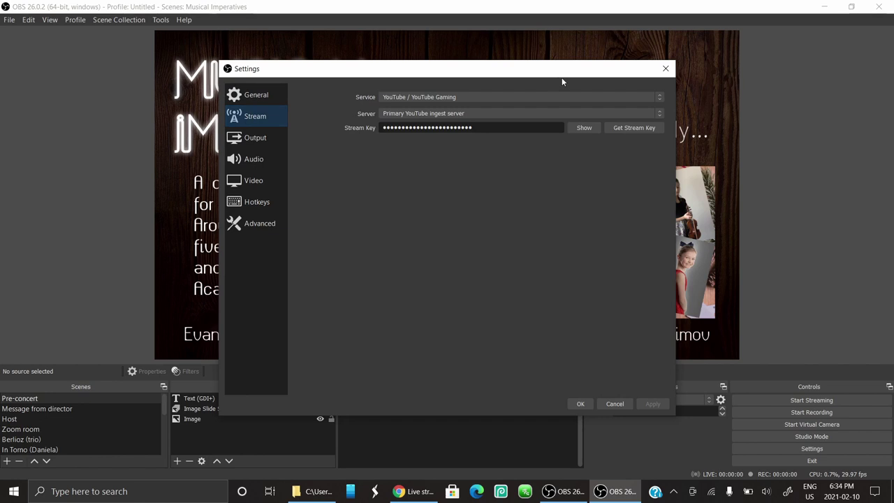
# Step: Switch the streaming service to Facebook Live and back to YouTube / YouTube Gaming, keeping the Primary YouTube ingest server
pyautogui.click(446, 96)
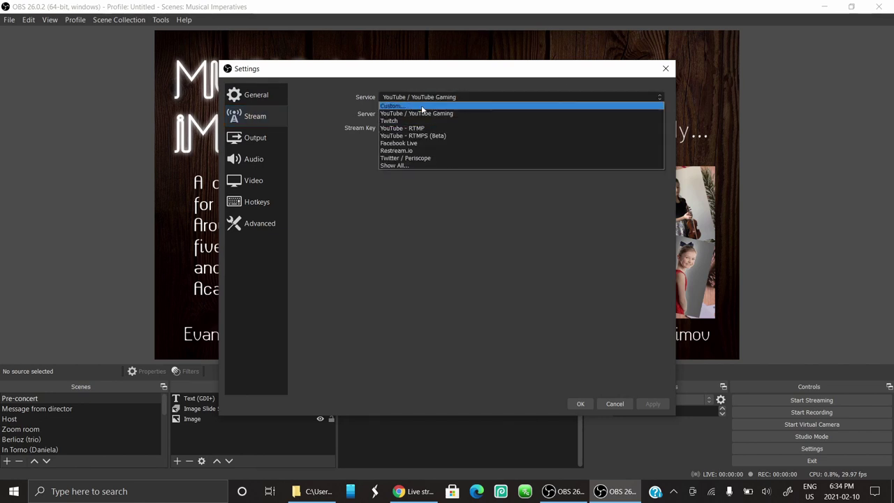
pyautogui.click(422, 142)
pyautogui.click(432, 96)
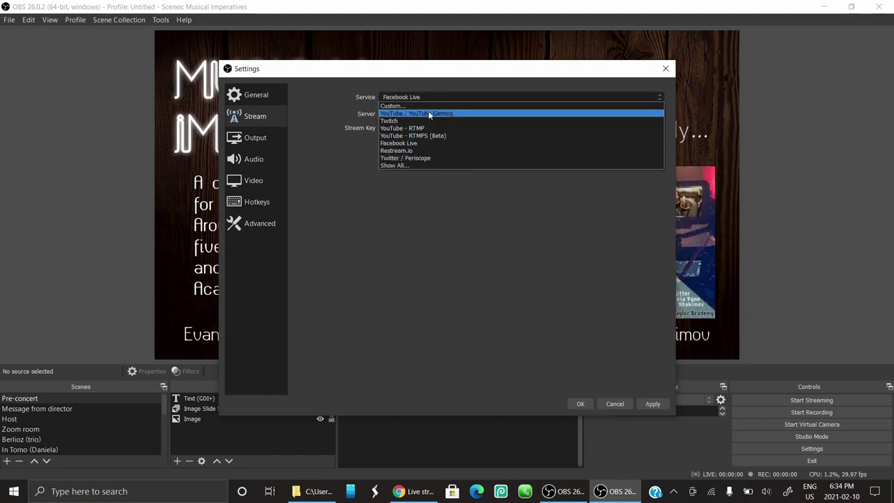
pyautogui.click(430, 114)
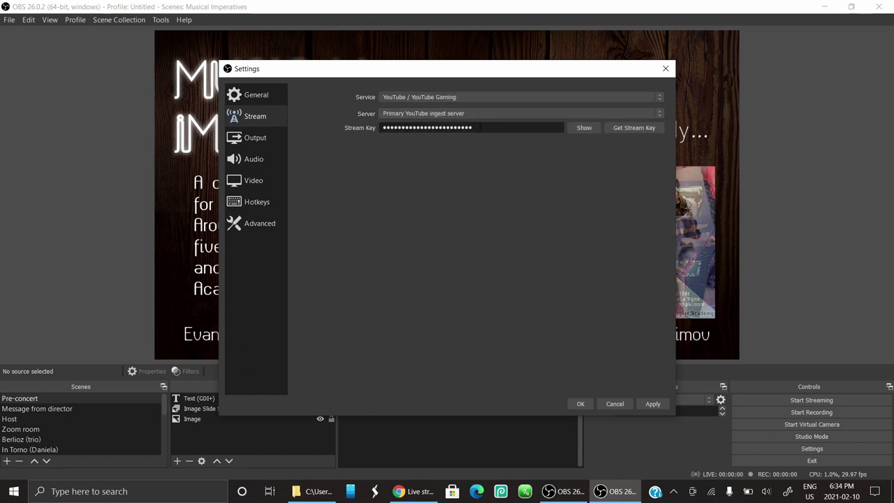
pyautogui.click(467, 112)
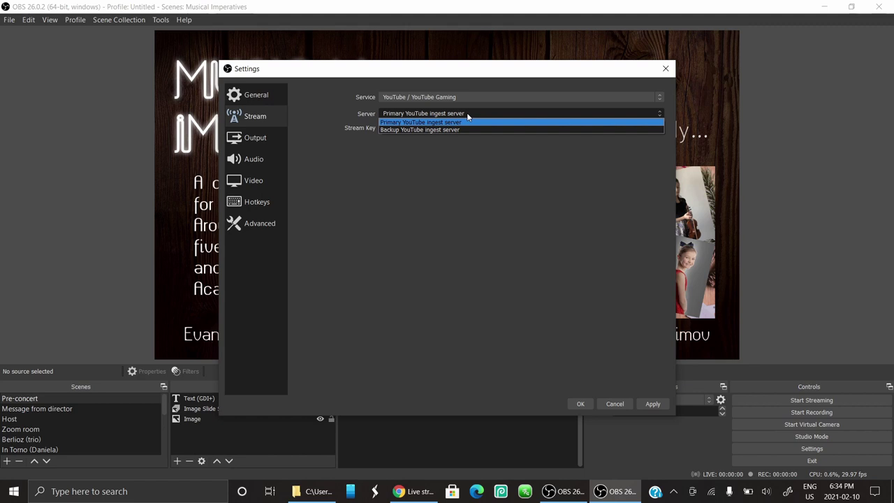
pyautogui.click(457, 114)
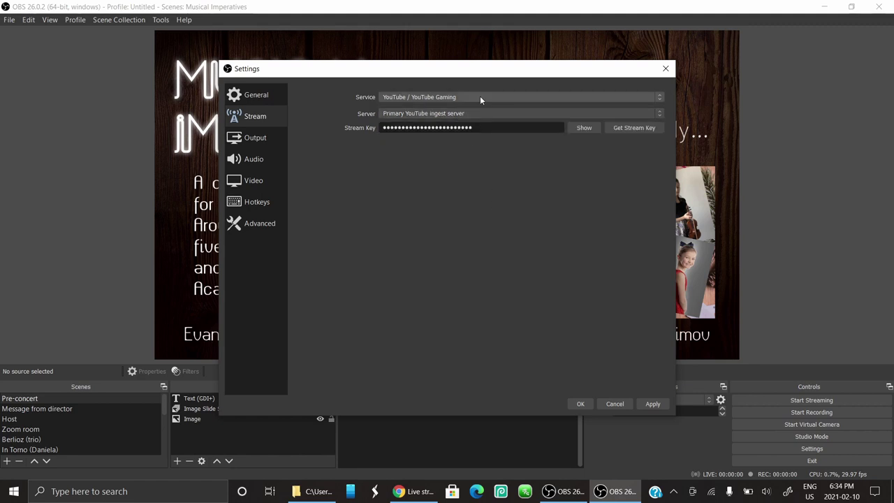
# Step: Reveal and check the stream key in the Stream settings, then accept the settings
pyautogui.moveTo(459, 123); pyautogui.dragTo(298, 109)
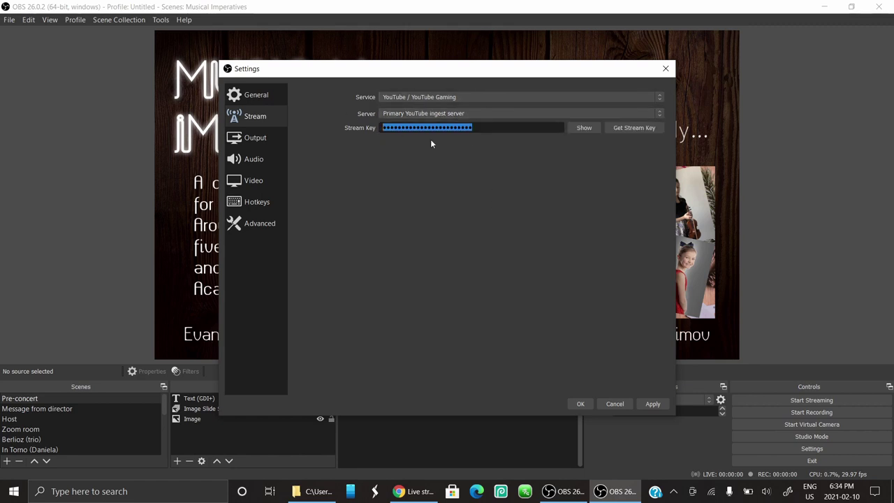
pyautogui.click(512, 218)
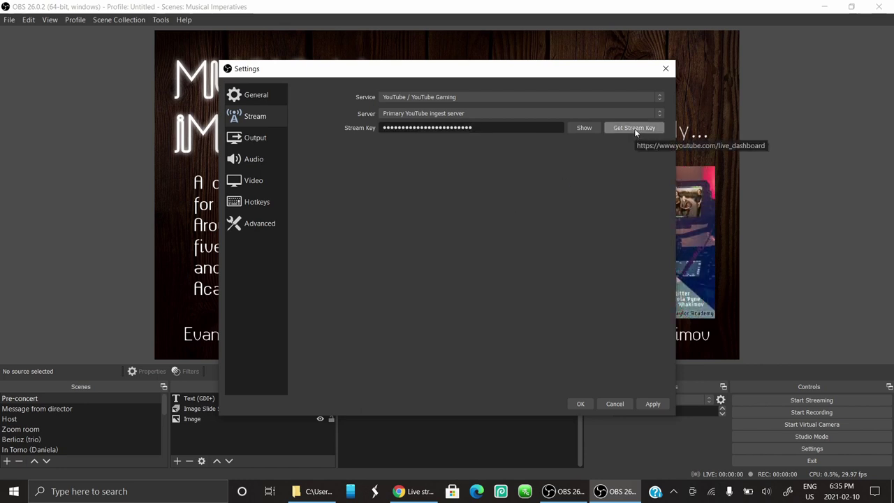
pyautogui.click(584, 127)
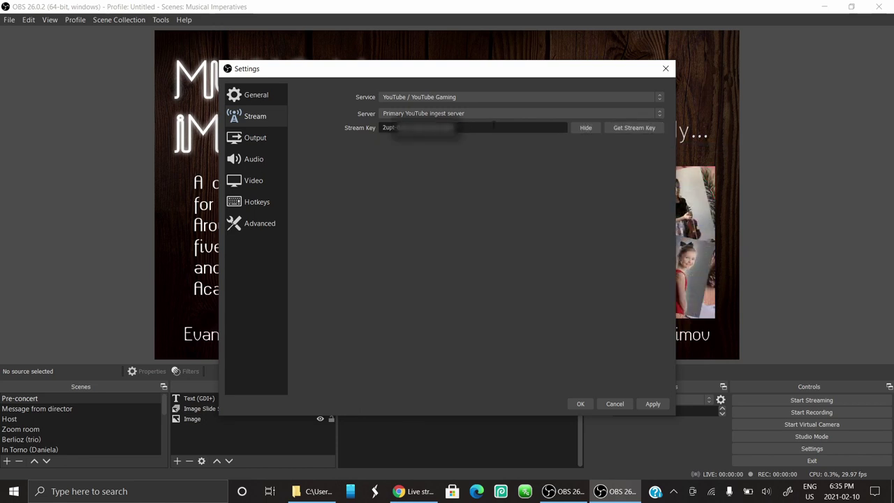
pyautogui.moveTo(454, 127); pyautogui.dragTo(363, 128)
pyautogui.click(471, 130)
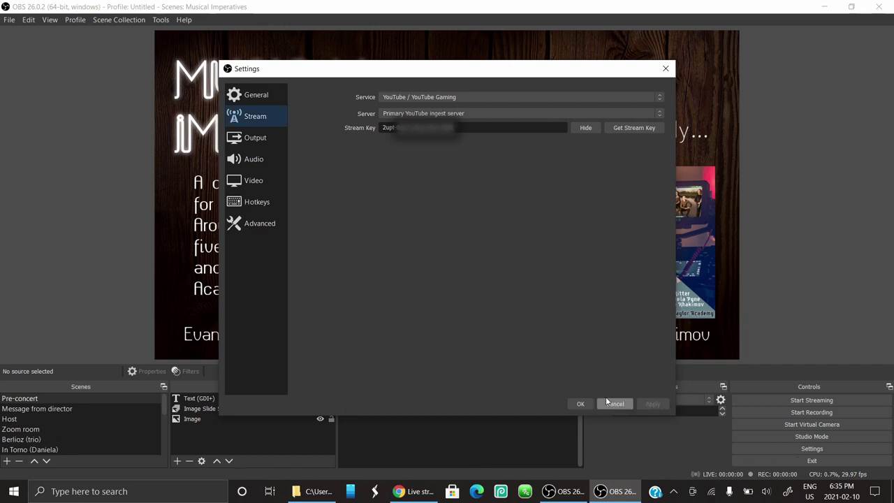
pyautogui.click(580, 404)
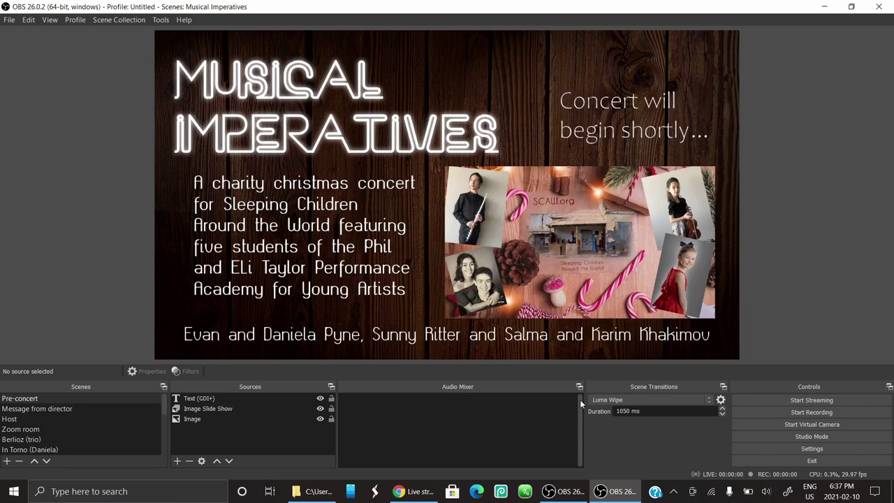
# Step: Start streaming the Pre-concert scene from OBS Studio to YouTube
pyautogui.click(807, 401)
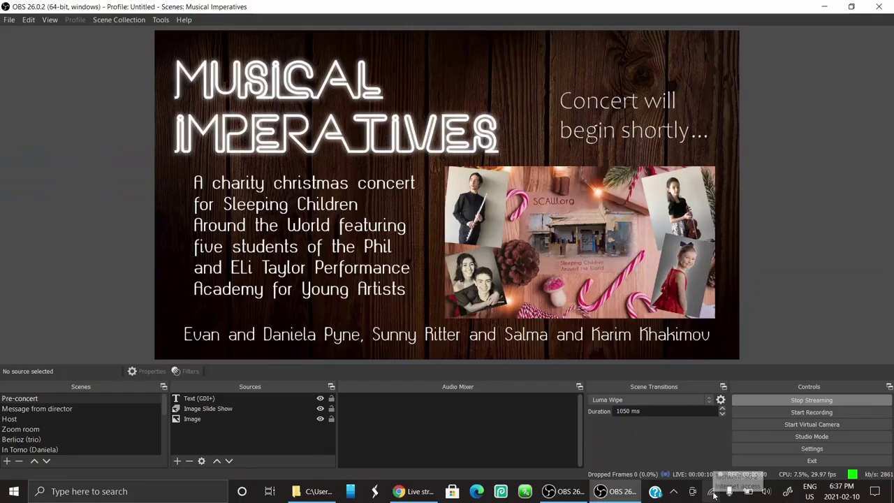
pyautogui.click(472, 477)
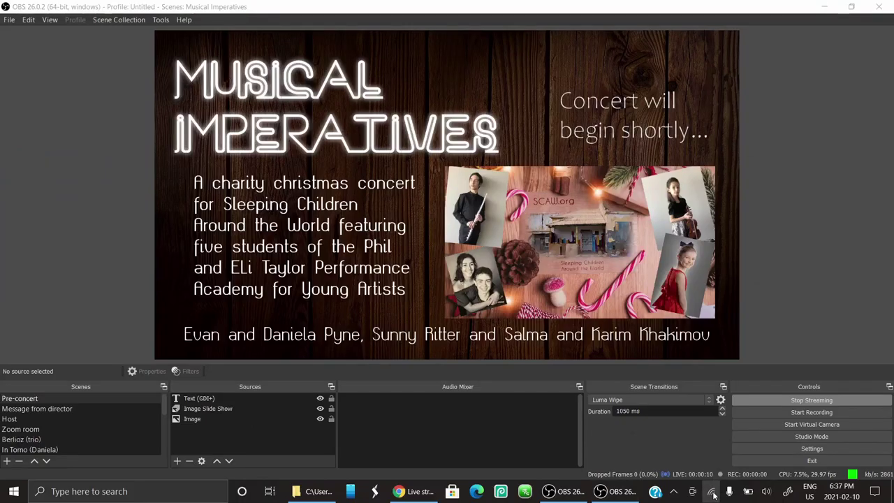
pyautogui.click(795, 129)
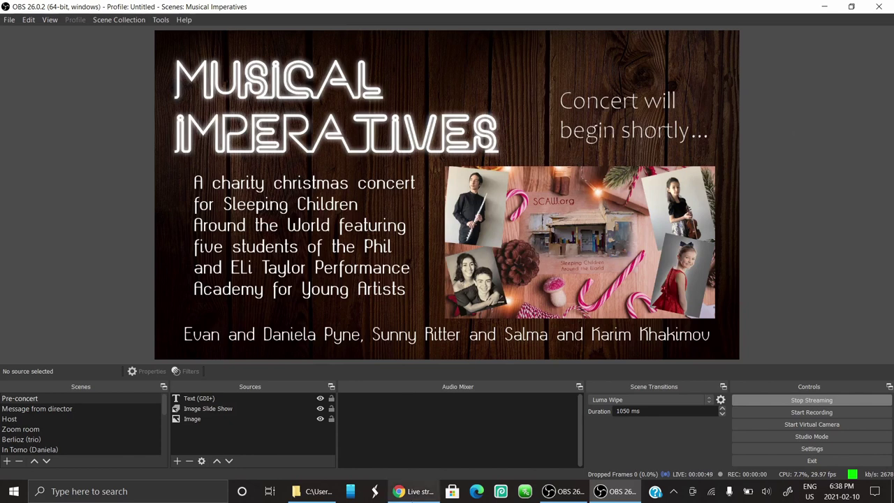
# Step: Switch to YouTube Studio in Chrome and examine the connection status, stream preview and stream settings
pyautogui.click(415, 491)
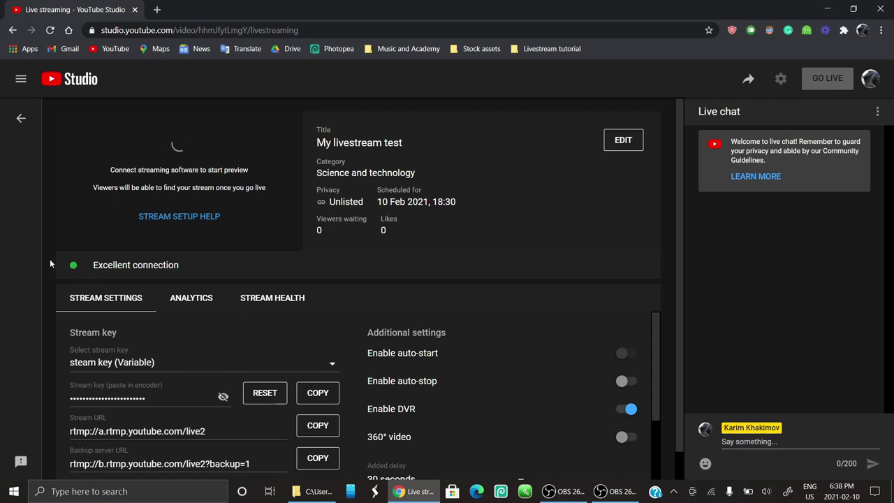
pyautogui.moveTo(93, 265); pyautogui.dragTo(184, 263)
pyautogui.click(185, 264)
pyautogui.scroll(-2, 351, 374)
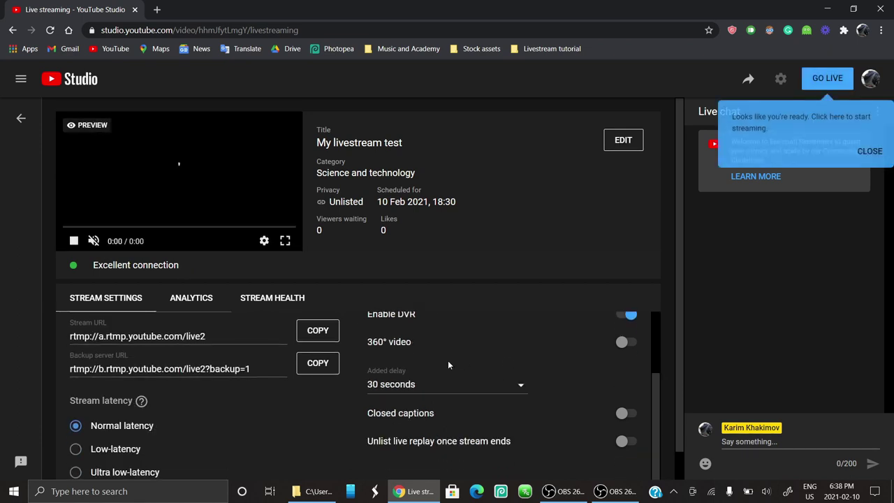
pyautogui.scroll(2, 448, 361)
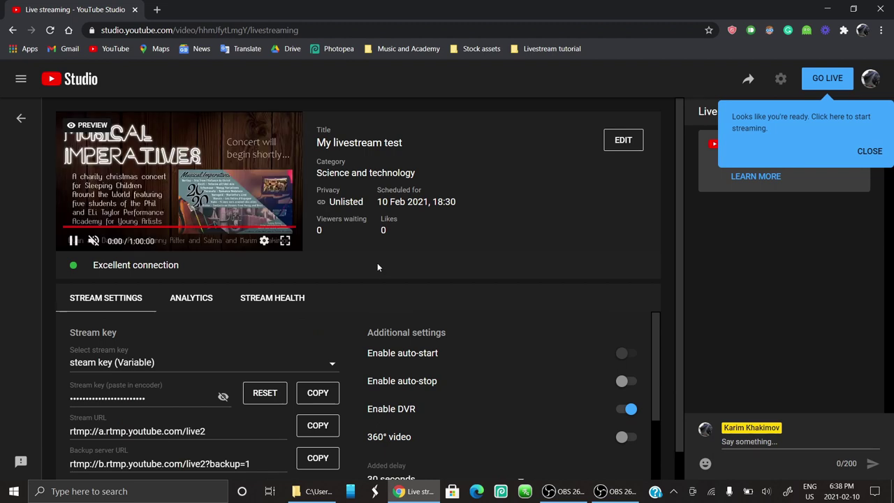
pyautogui.scroll(-1, 377, 266)
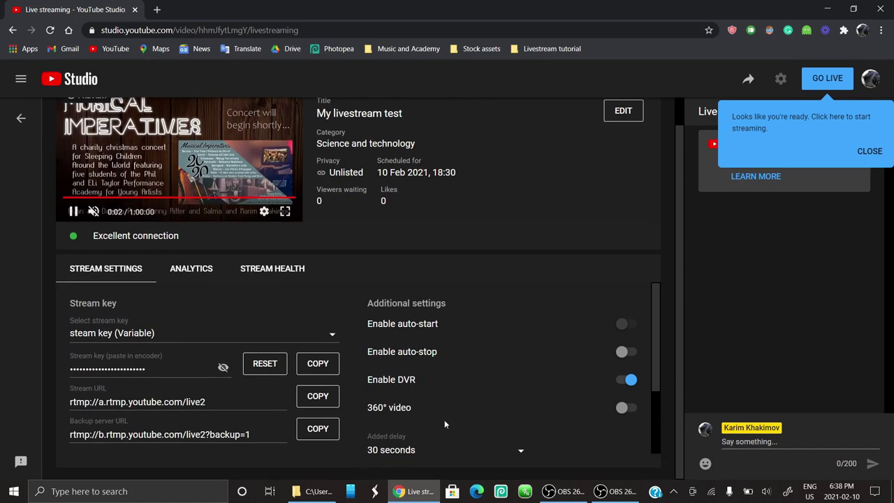
pyautogui.scroll(-2, 450, 416)
pyautogui.scroll(4, 450, 417)
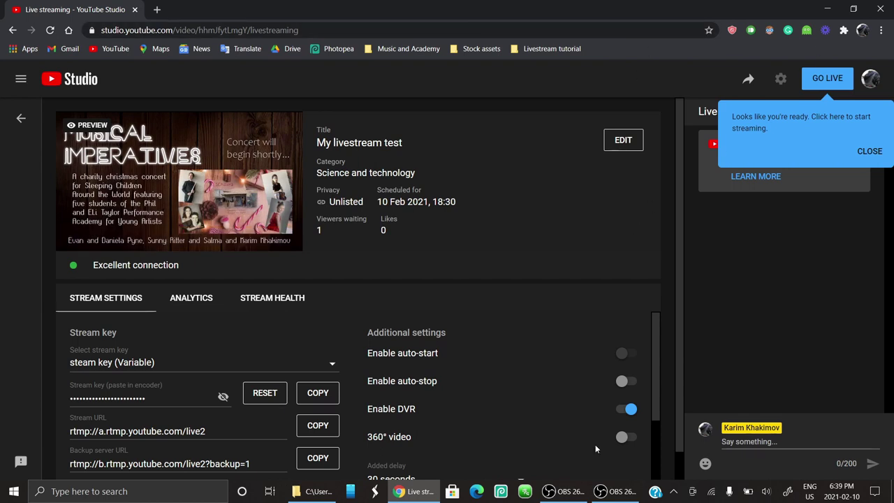
# Step: Show the Message from director scene in OBS Studio, check it in YouTube Studio's preview, and return OBS to the Pre-concert scene
pyautogui.moveTo(623, 491)
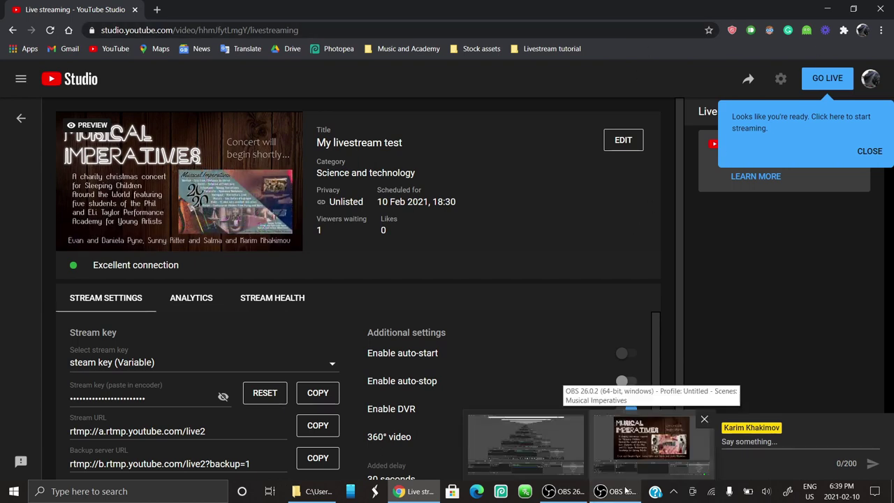
pyautogui.click(652, 440)
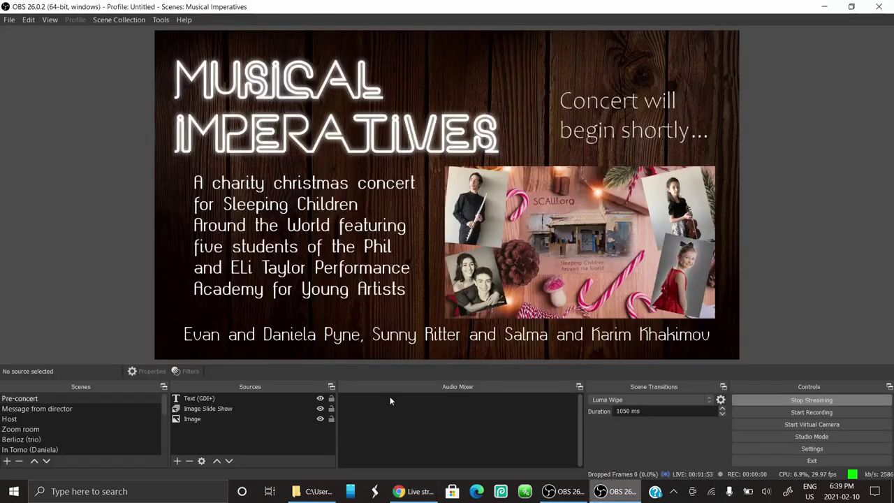
pyautogui.click(58, 408)
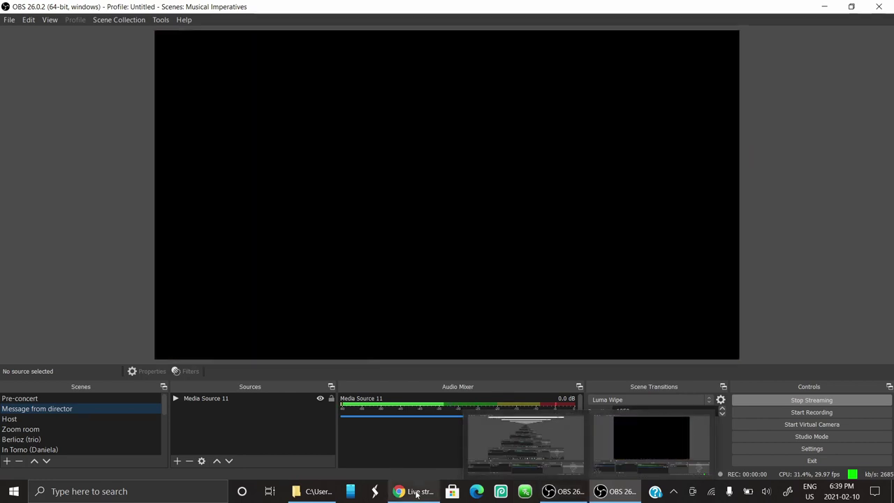
pyautogui.click(416, 492)
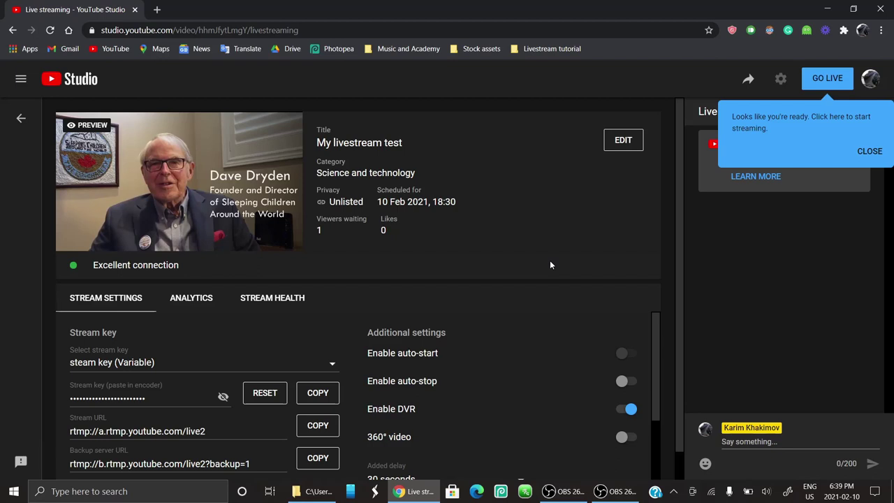
pyautogui.click(615, 491)
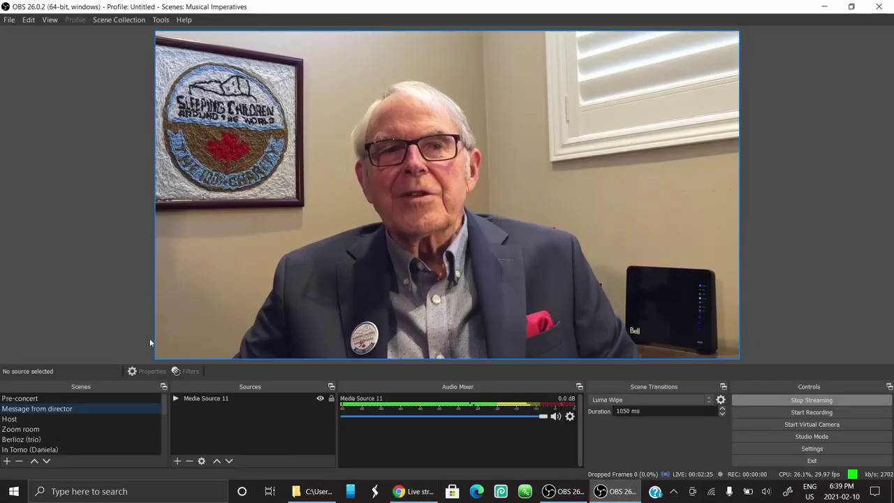
pyautogui.click(53, 397)
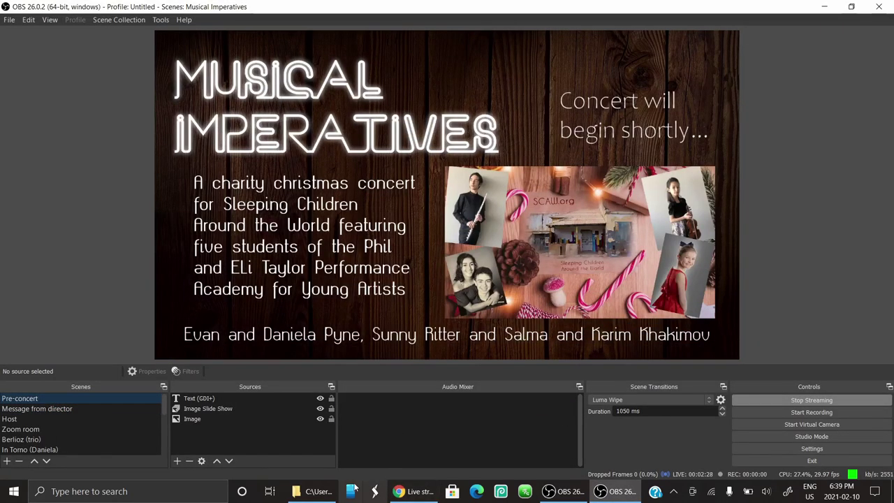
# Step: Switch to YouTube Studio in Chrome and go live with the My livestream test stream
pyautogui.click(420, 491)
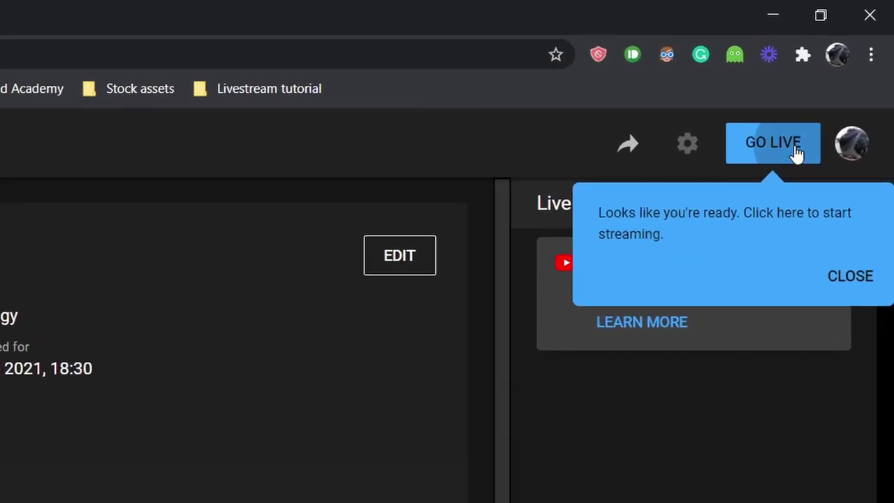
pyautogui.click(840, 82)
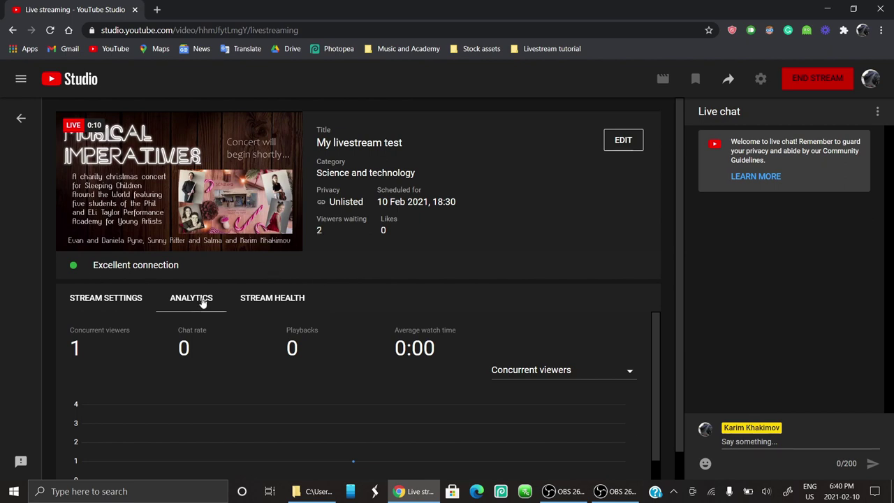
# Step: Examine the live stream's concurrent viewers analytics, stream health messages and stream settings
pyautogui.scroll(-1, 159, 396)
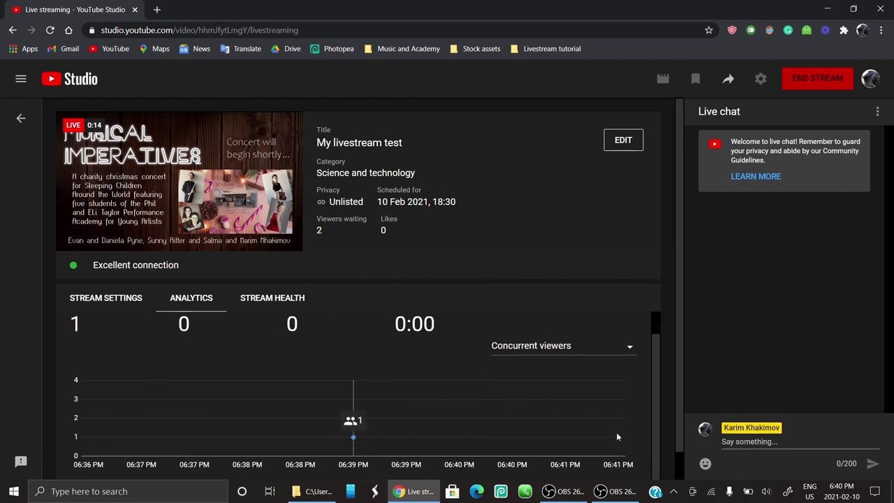
pyautogui.click(286, 300)
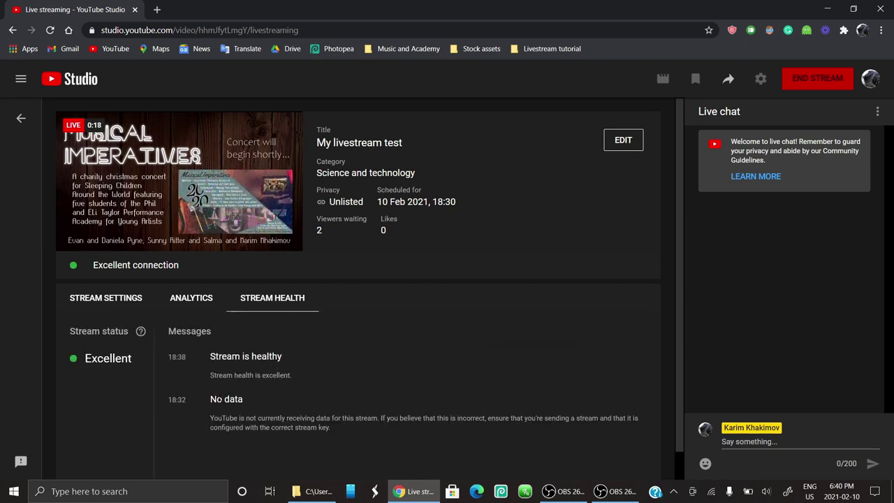
pyautogui.moveTo(209, 399); pyautogui.dragTo(242, 400)
pyautogui.click(242, 400)
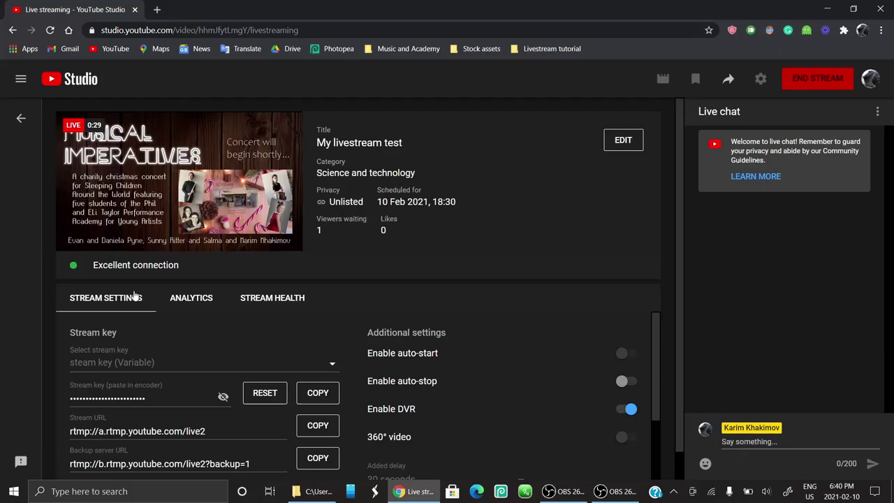
pyautogui.scroll(-3, 131, 359)
pyautogui.scroll(3, 132, 359)
pyautogui.scroll(-3, 132, 360)
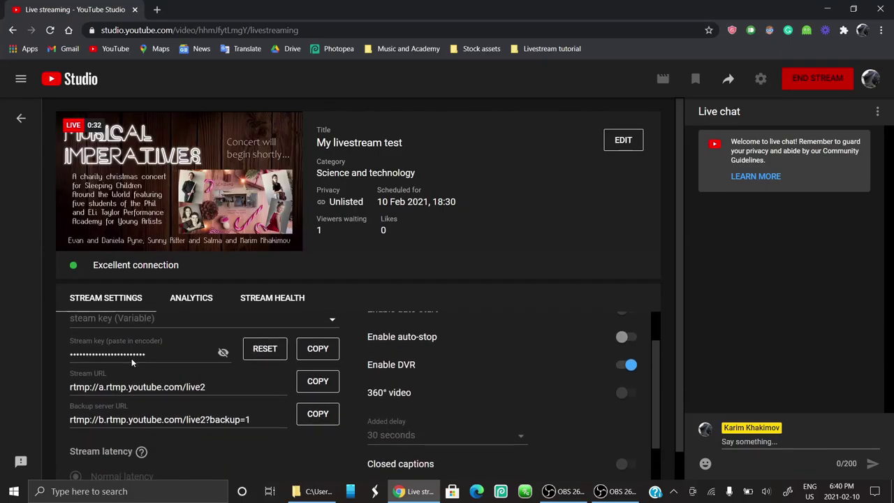
pyautogui.scroll(3, 132, 363)
pyautogui.scroll(1, 131, 363)
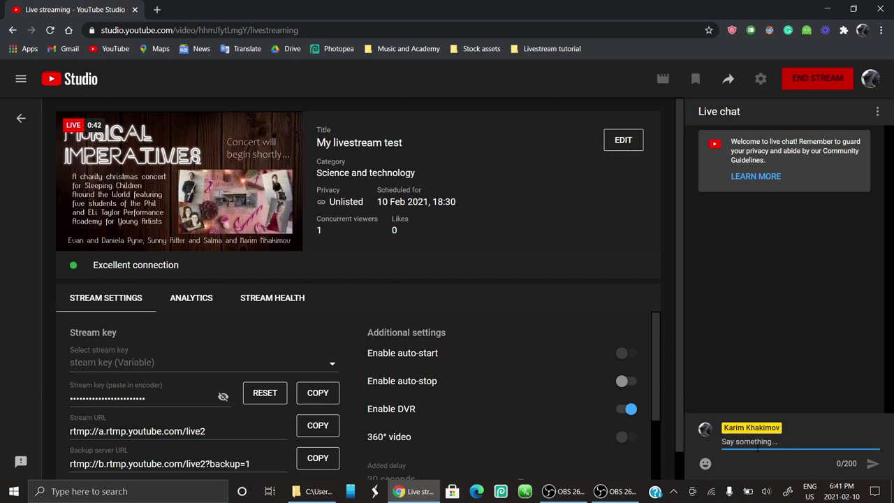
# Step: Send the live chat messages "hi guys thank you for watching my stream" and "hiiiiii i missed you"
pyautogui.write('hi g')
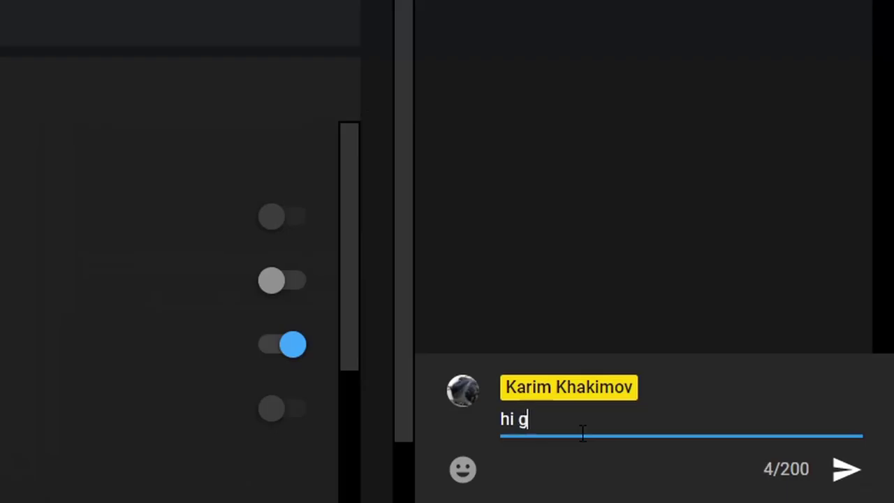
pyautogui.write('uys thank')
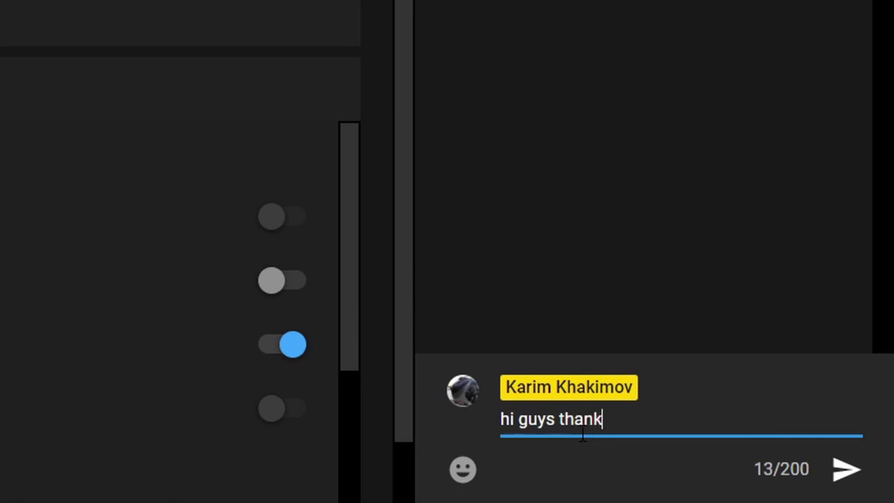
pyautogui.write(' you for watching m')
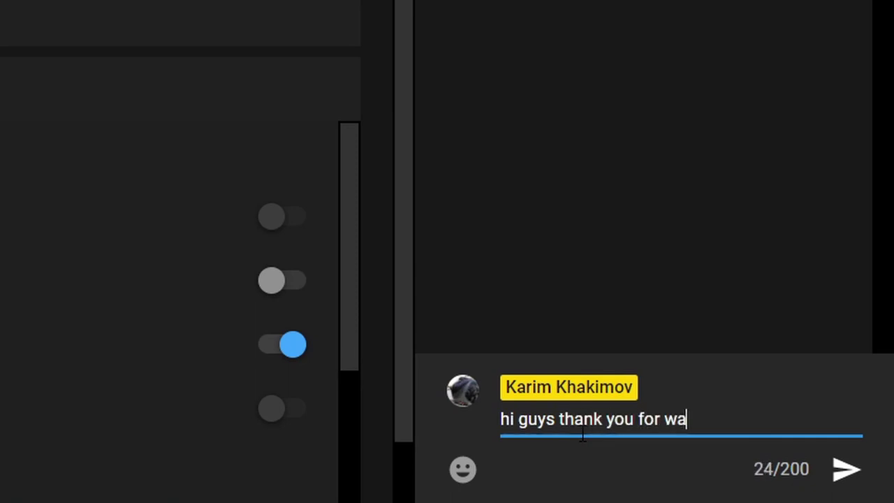
pyautogui.write('y strem')
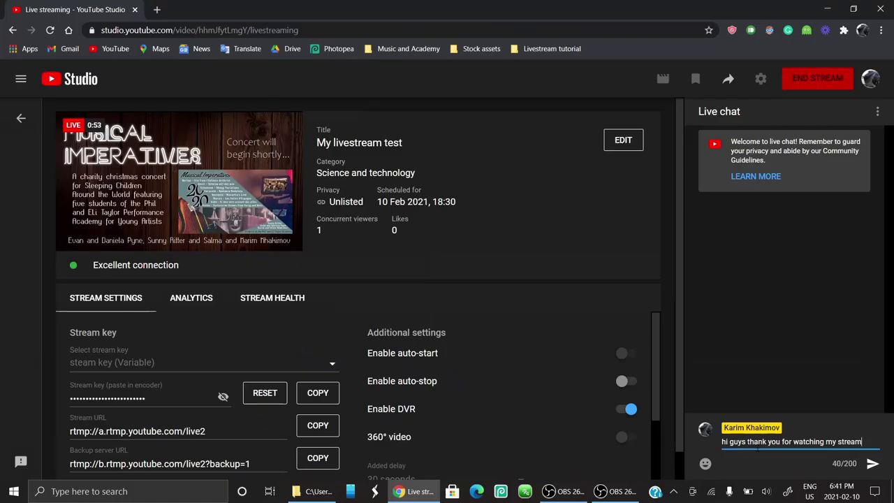
pyautogui.press('Return')
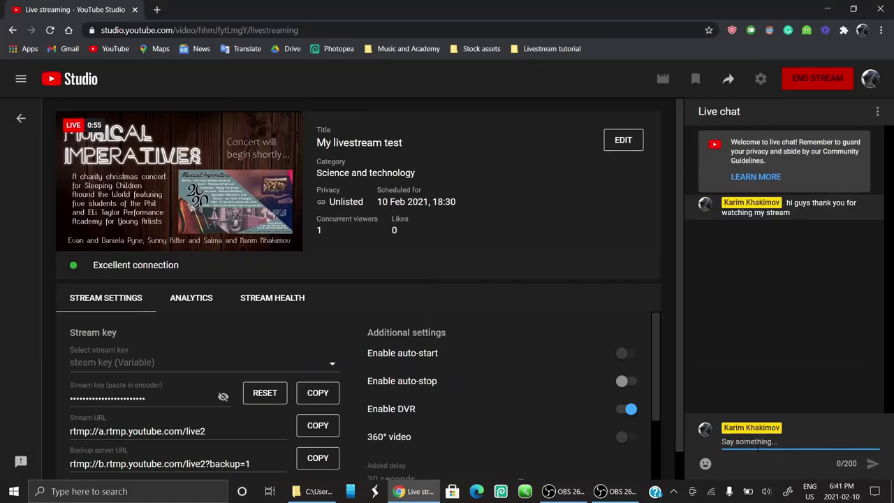
pyautogui.write('hiiiiii i missed')
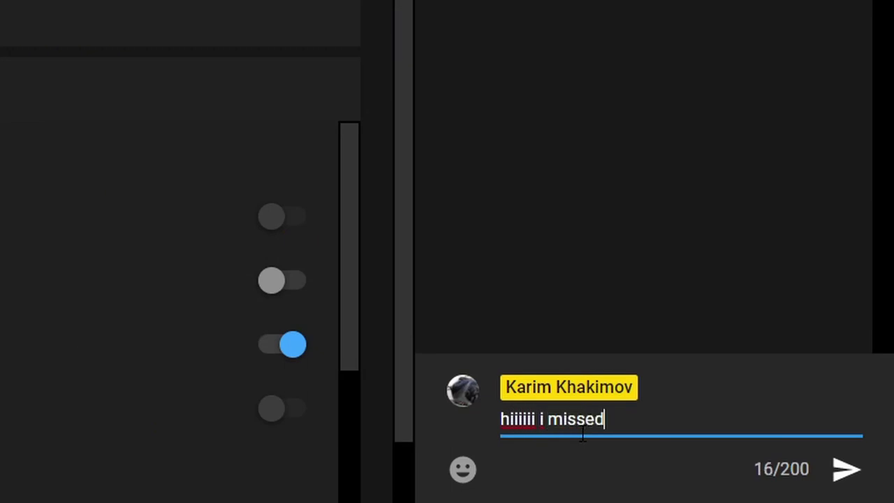
pyautogui.write(' you')
pyautogui.press('Return')
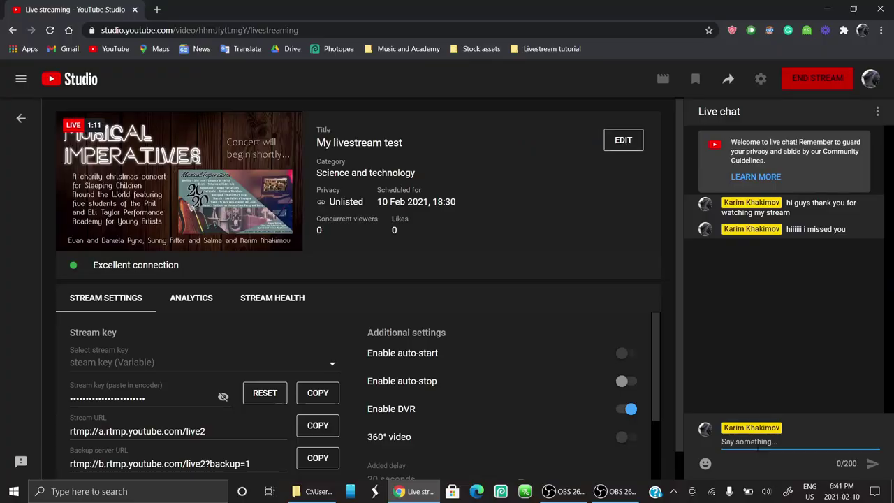
# Step: Show the Message from director scene in OBS Studio and check it in YouTube Studio's live preview
pyautogui.click(624, 492)
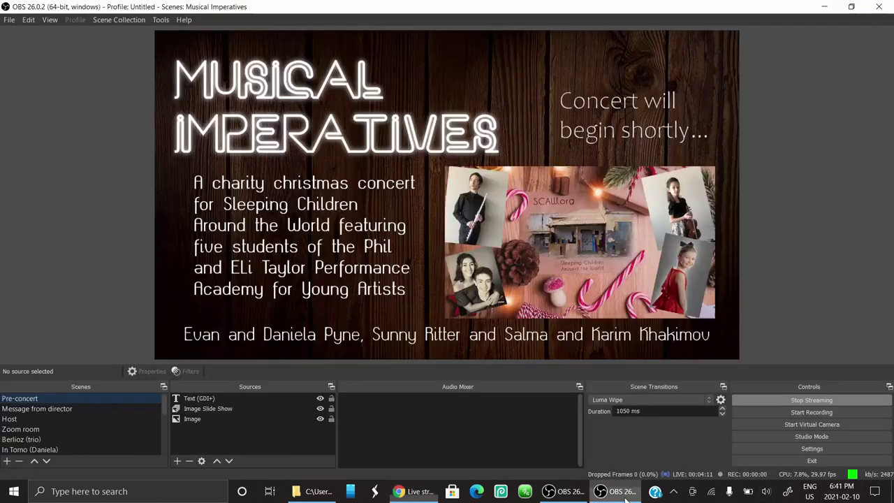
pyautogui.click(62, 409)
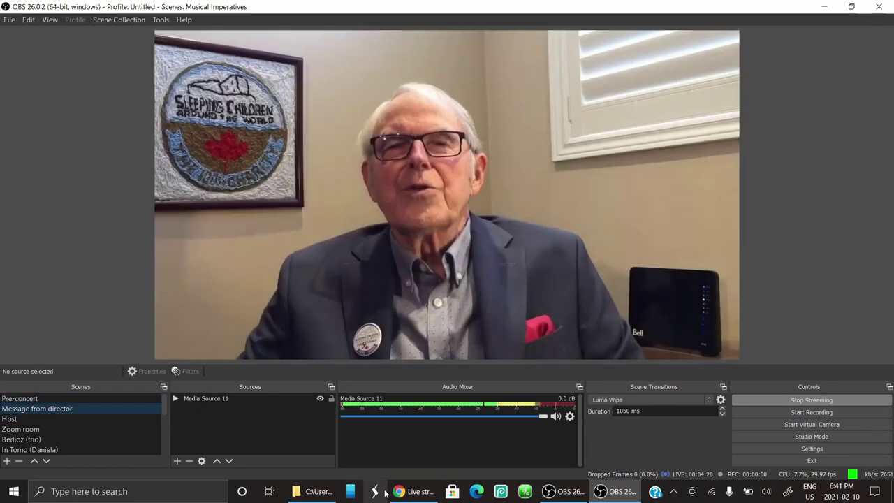
pyautogui.click(405, 496)
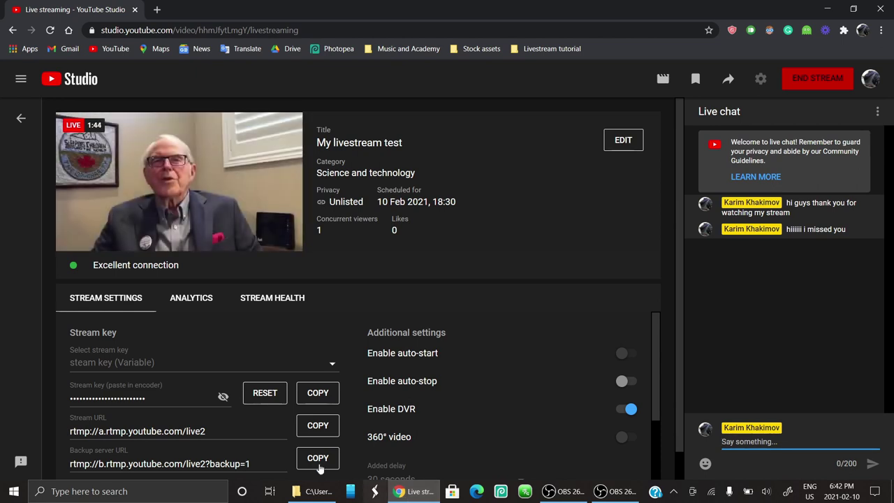
# Step: Show the violin and piano performance scene in OBS Studio, then return to Pre-concert, checking the live preview in YouTube Studio
pyautogui.click(618, 492)
pyautogui.click(34, 450)
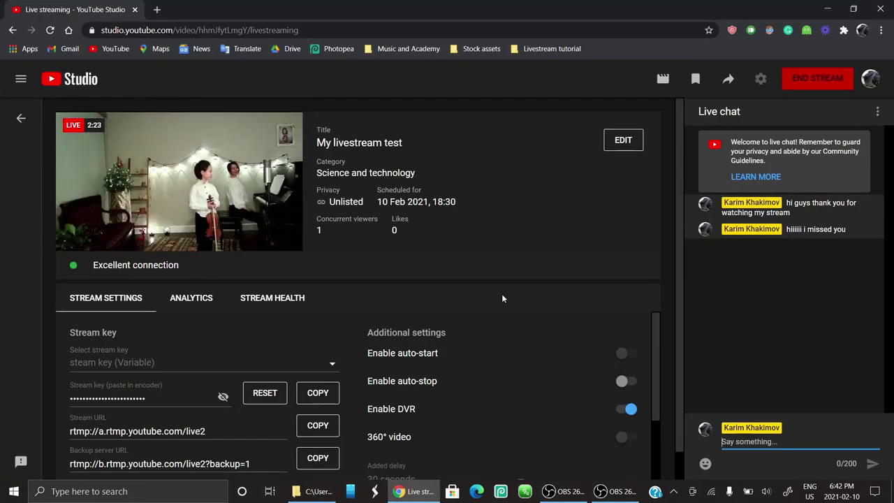
pyautogui.click(614, 491)
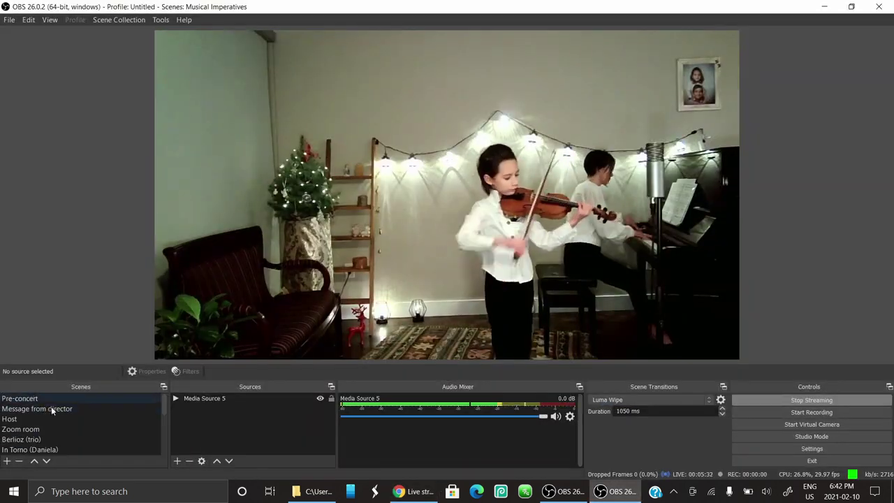
pyautogui.click(408, 494)
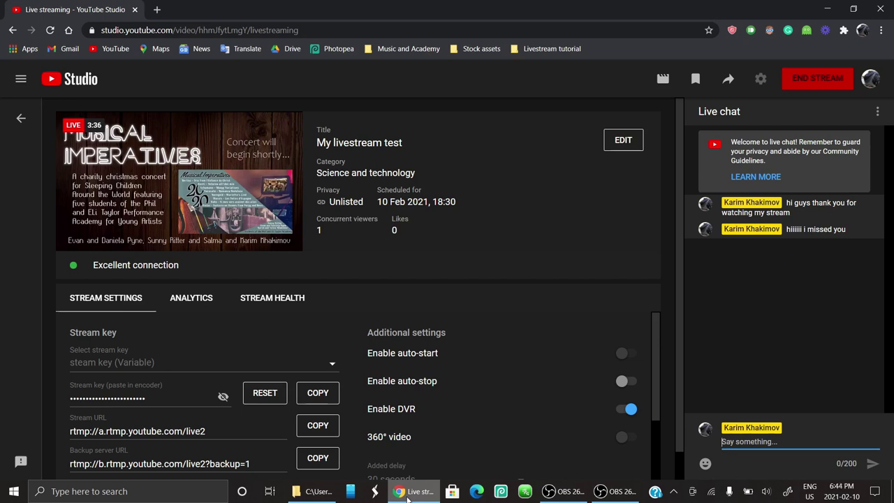
# Step: End the My livestream test stream in YouTube Studio and stop streaming in OBS Studio
pyautogui.click(611, 491)
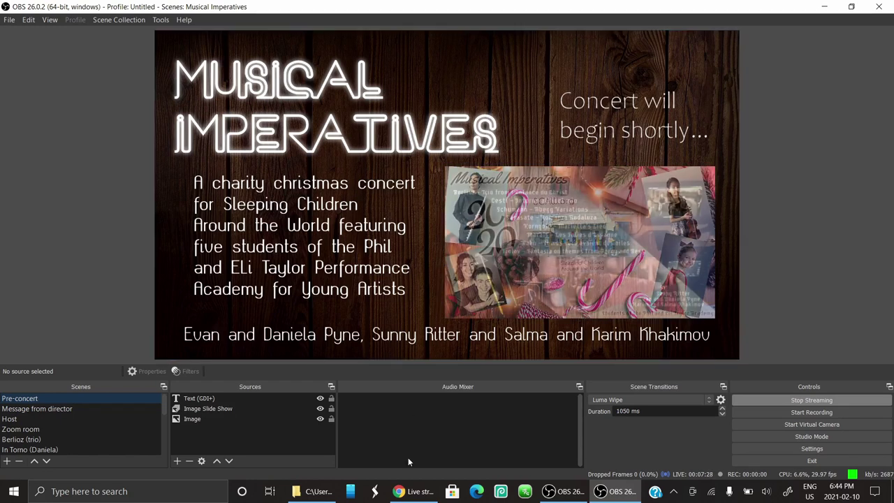
pyautogui.click(416, 491)
pyautogui.click(811, 78)
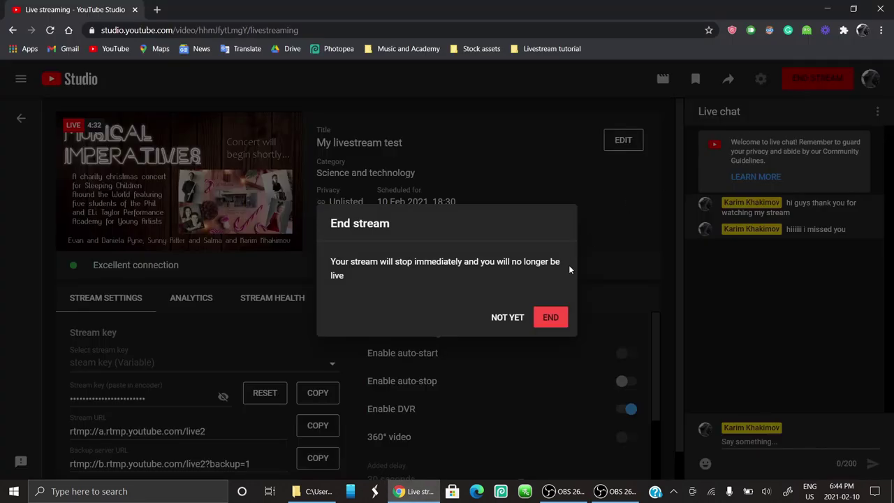
pyautogui.click(552, 317)
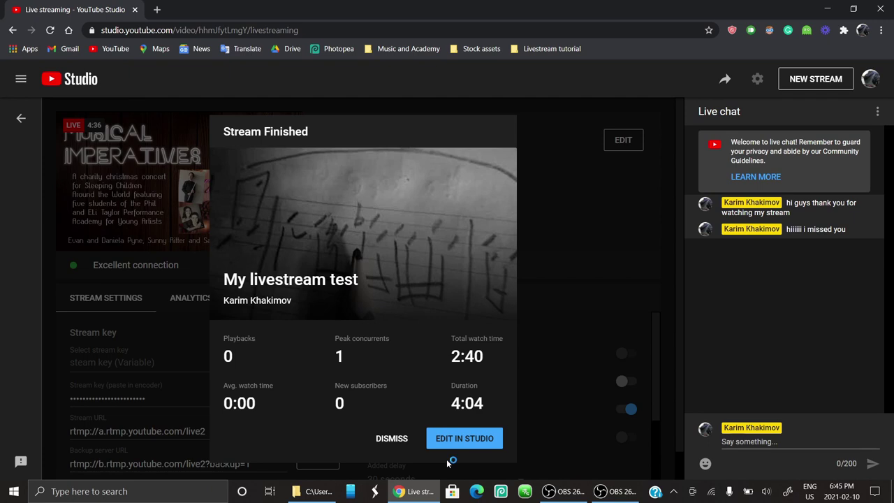
pyautogui.click(619, 493)
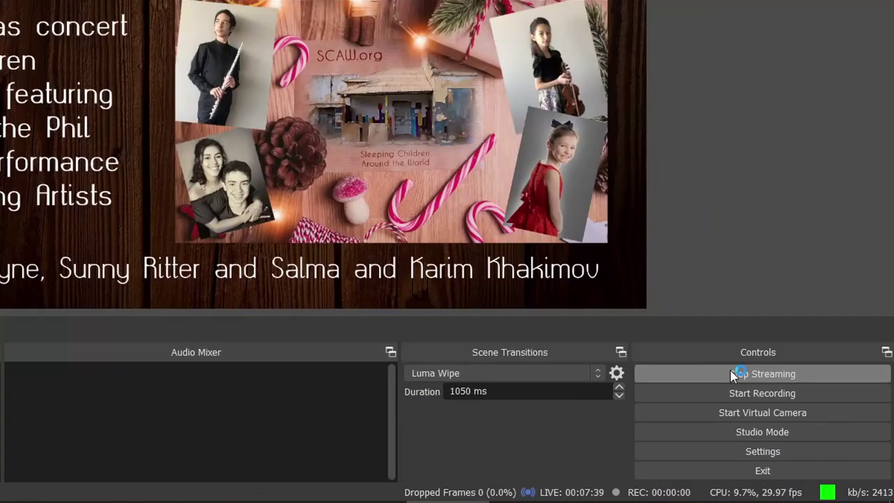
pyautogui.click(732, 375)
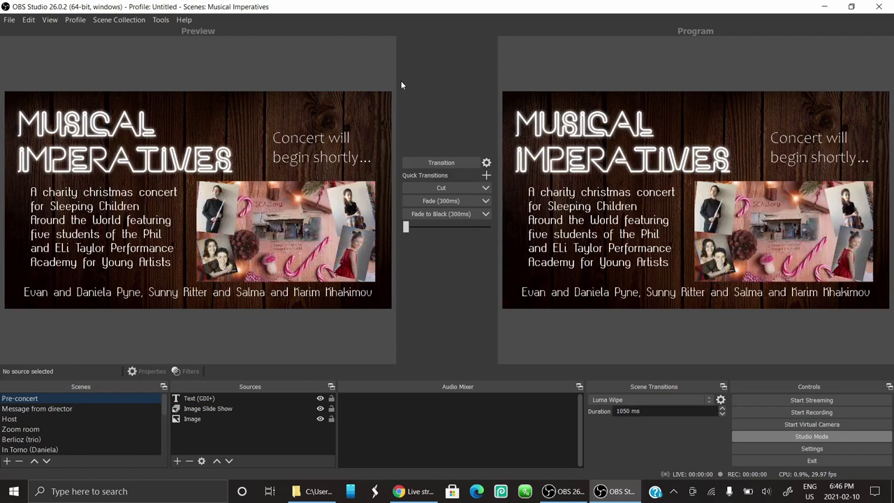
# Step: In Studio Mode's preview, move the "Concert will begin shortly..." text up and left, beside the word MUSICAL in the title
pyautogui.click(359, 150)
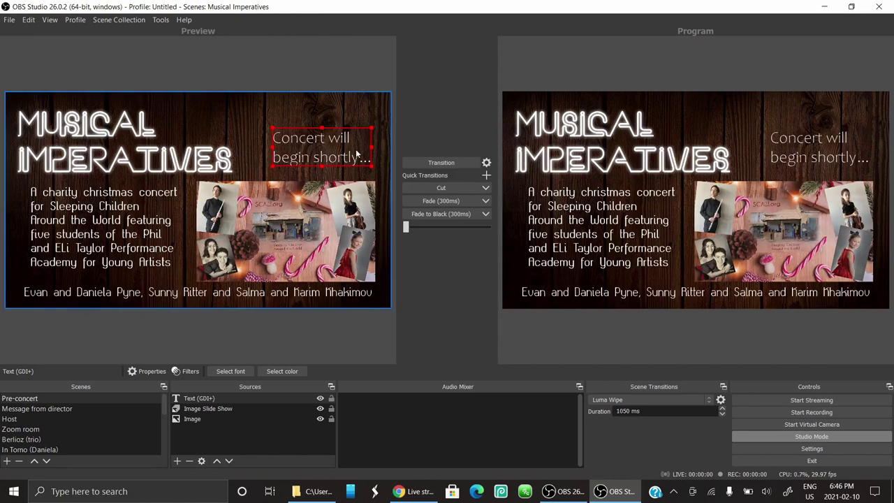
pyautogui.moveTo(357, 154); pyautogui.dragTo(358, 124)
pyautogui.moveTo(357, 125); pyautogui.dragTo(255, 120)
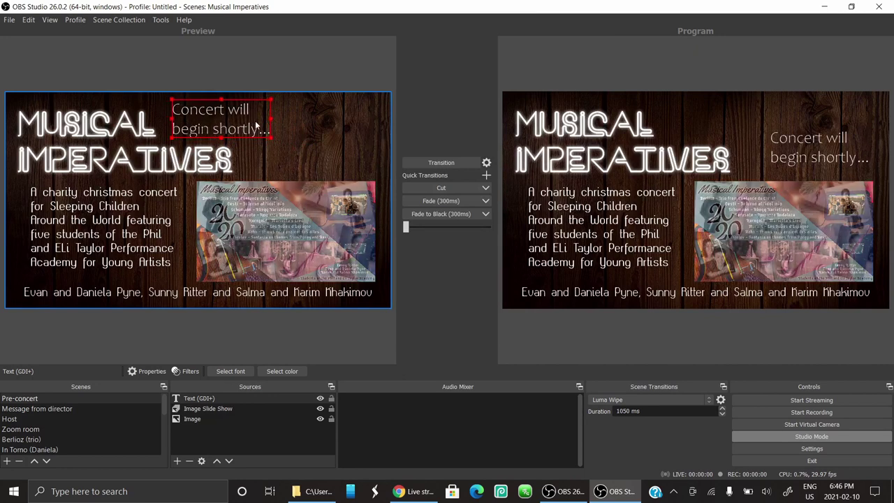
# Step: Scale down the "Concert will begin shortly..." text in the preview and turn off Studio Mode
pyautogui.click(364, 116)
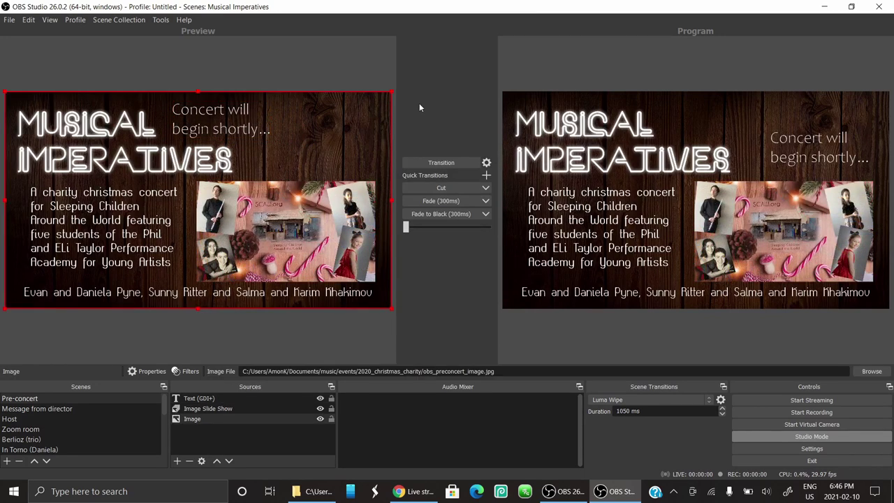
pyautogui.click(262, 109)
pyautogui.moveTo(270, 97); pyautogui.dragTo(246, 106)
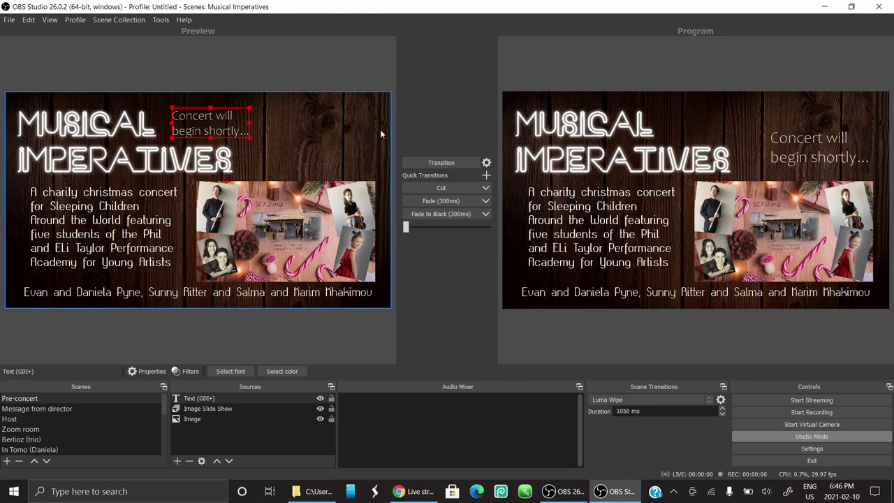
pyautogui.click(364, 82)
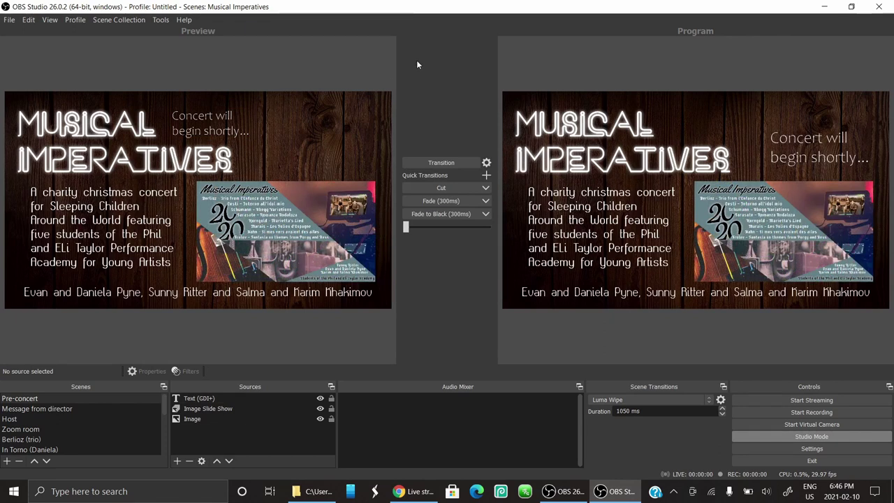
pyautogui.click(813, 438)
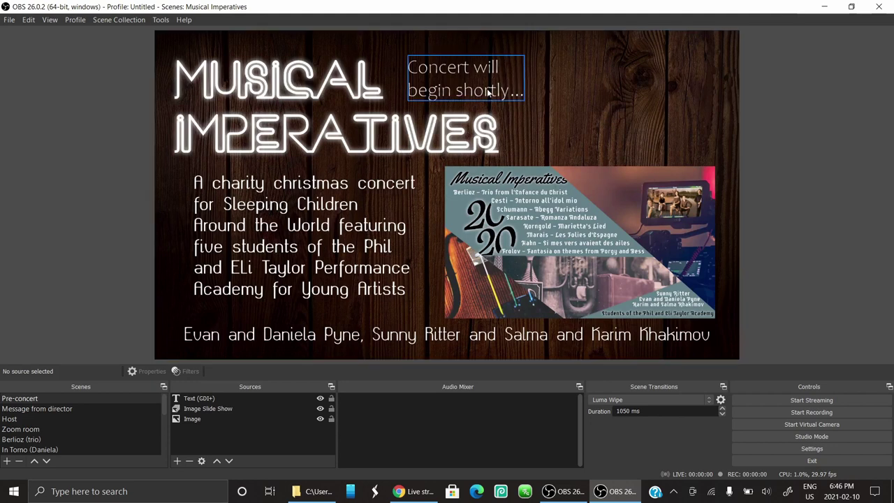